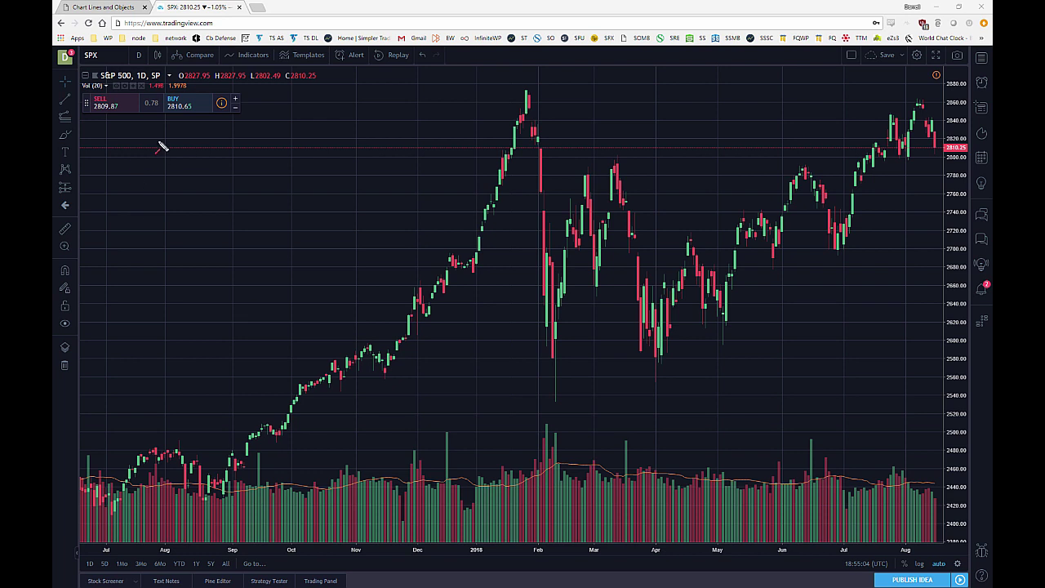
{"action": "left_click_drag", "start_coordinate": [109, 136], "coordinate": [77, 121]}
{"action": "key", "text": "Escape"}
{"action": "left_click", "coordinate": [74, 114]}
{"action": "left_click", "coordinate": [108, 119]}
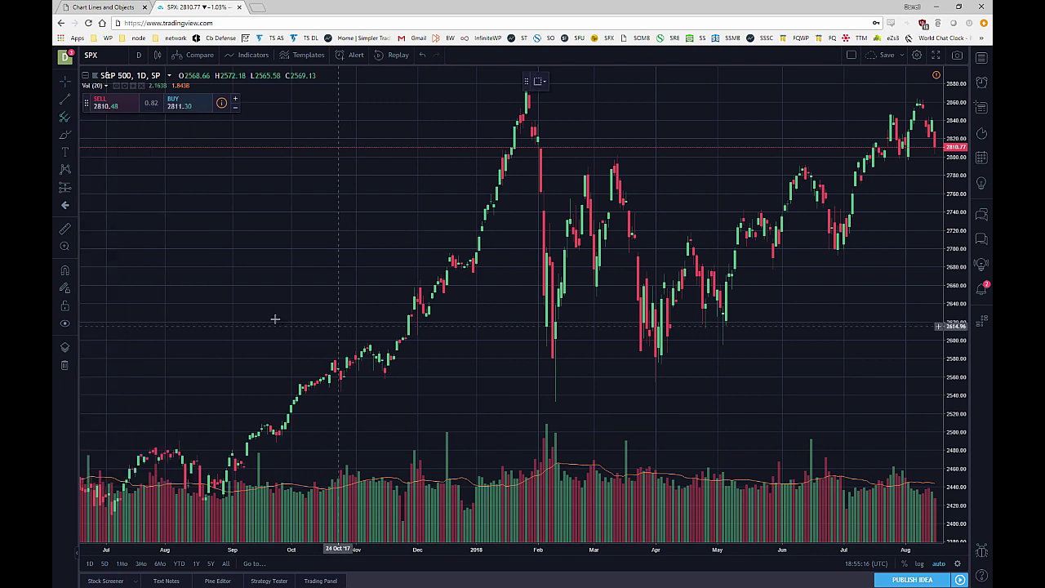
{"action": "left_click", "coordinate": [241, 289]}
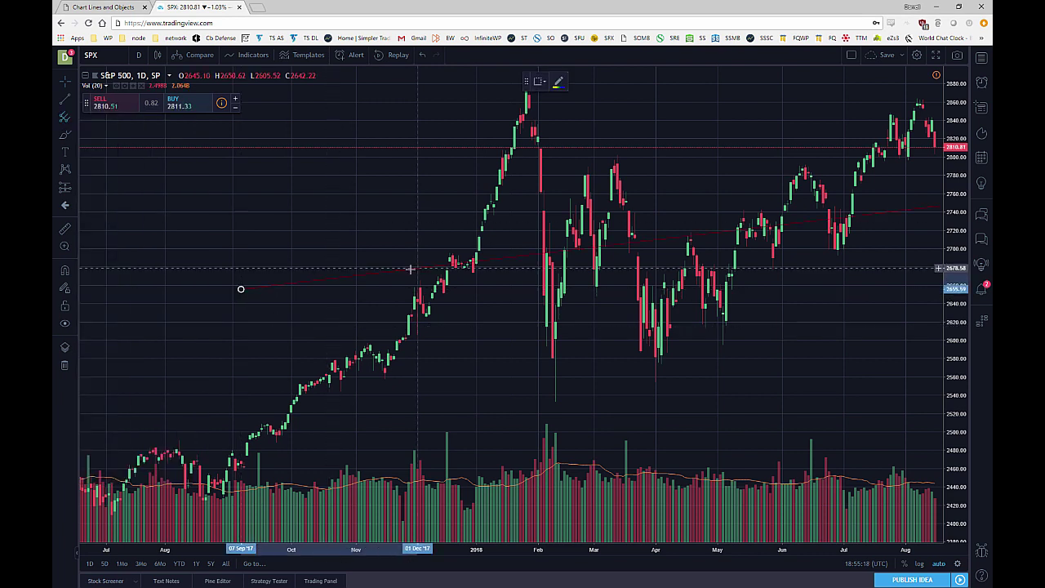
{"action": "key", "text": "Escape"}
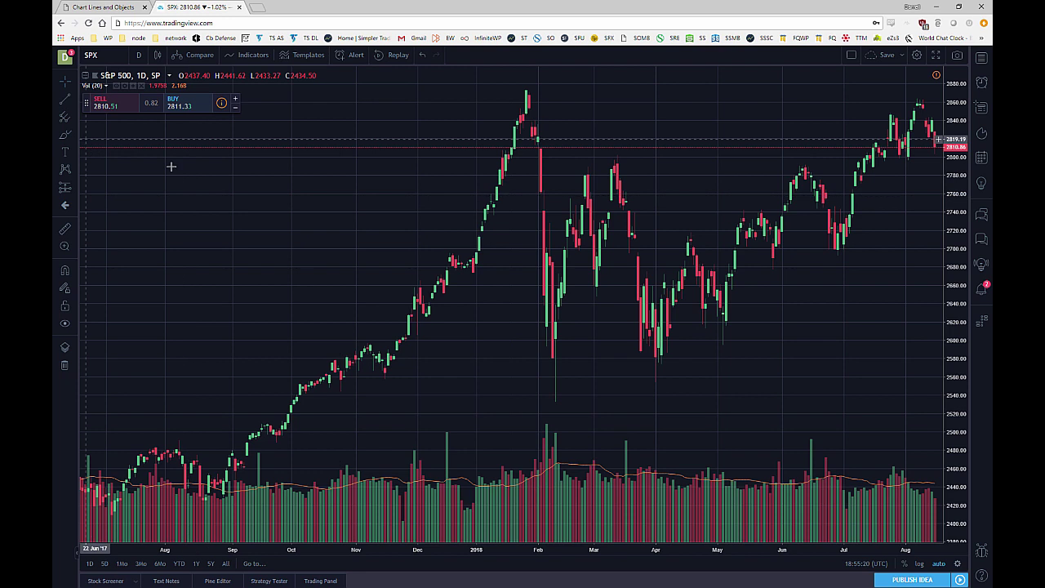
Step: Draw a Fib Retracement from the 13 June 2018 high at about 2792 to the 3 July 2018 low at about 2694
{"action": "left_click", "coordinate": [75, 117]}
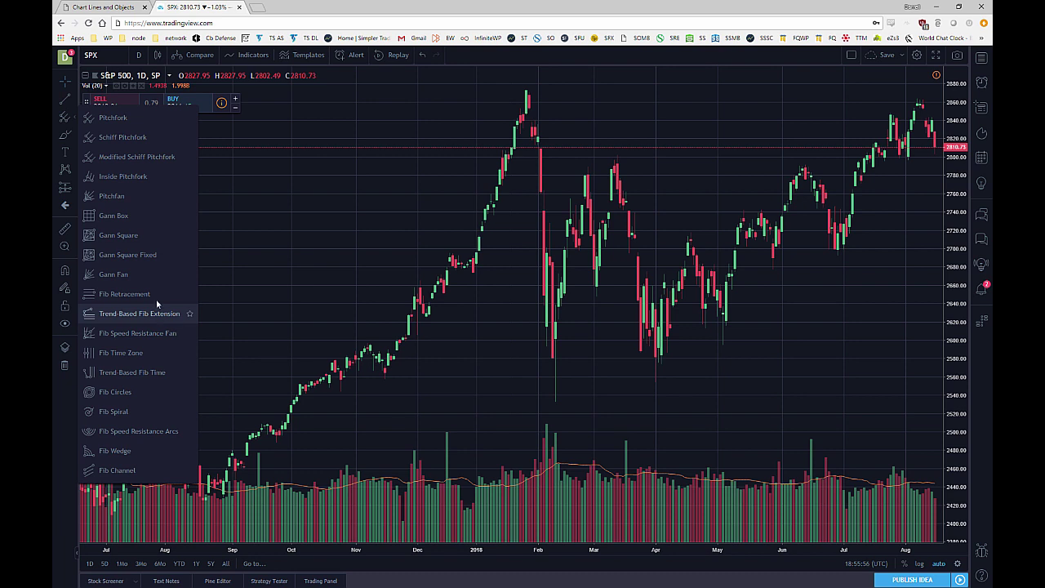
{"action": "left_click", "coordinate": [122, 294]}
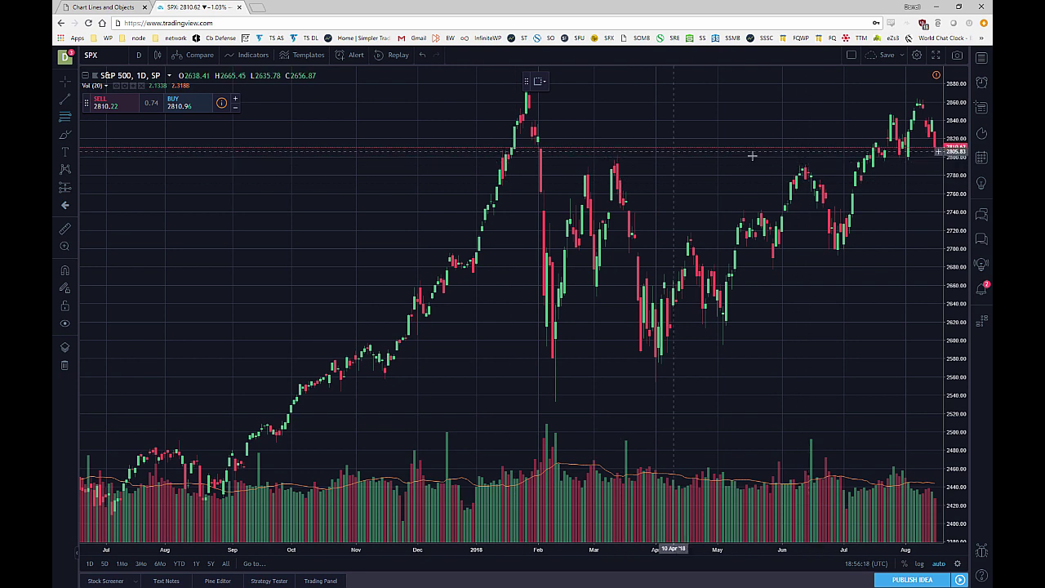
{"action": "left_click", "coordinate": [805, 164]}
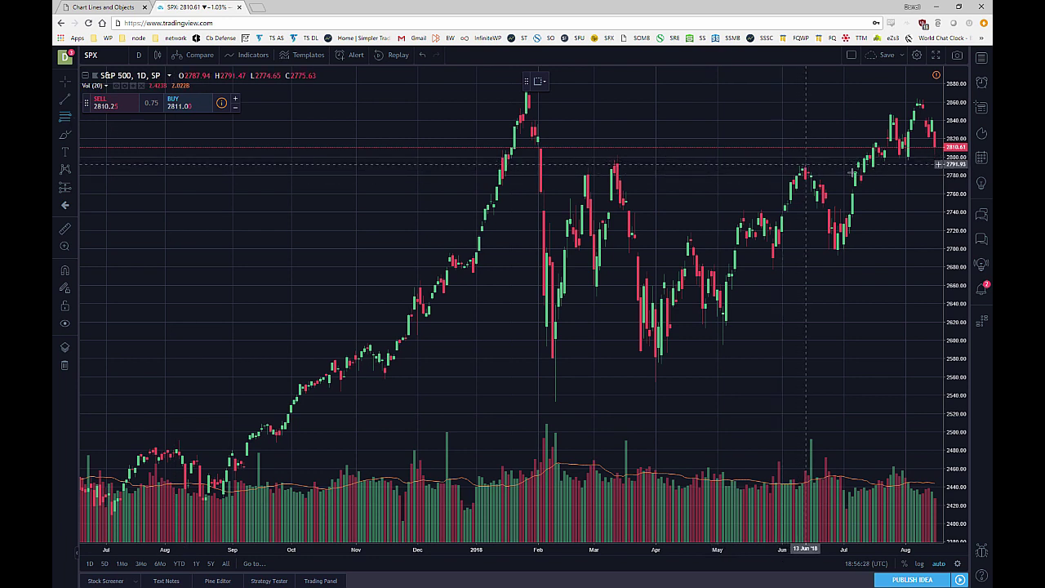
{"action": "left_click", "coordinate": [846, 255]}
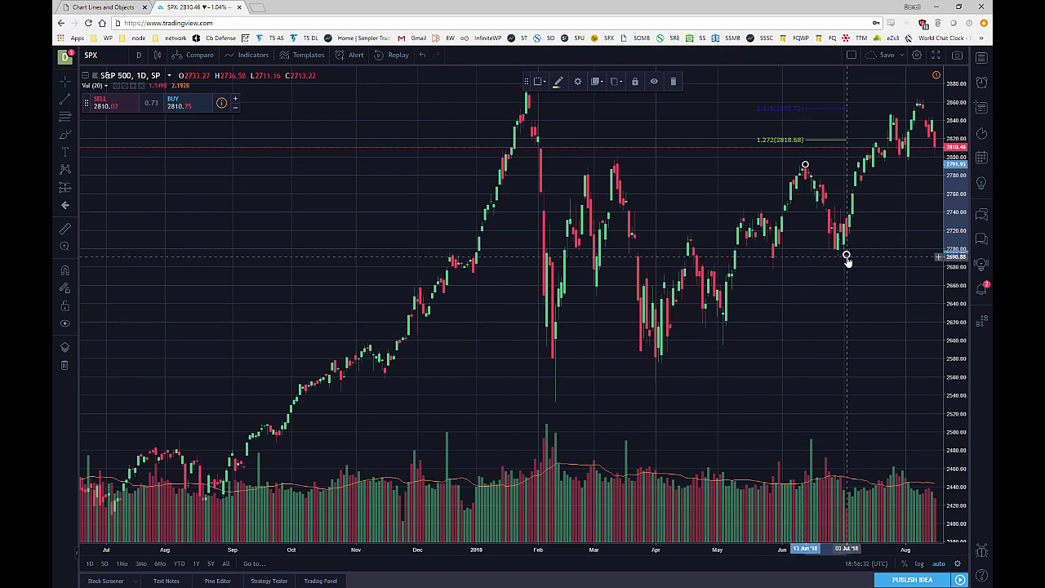
Step: Apply the default template to the June–July Fib Retracement
{"action": "right_click", "coordinate": [847, 256]}
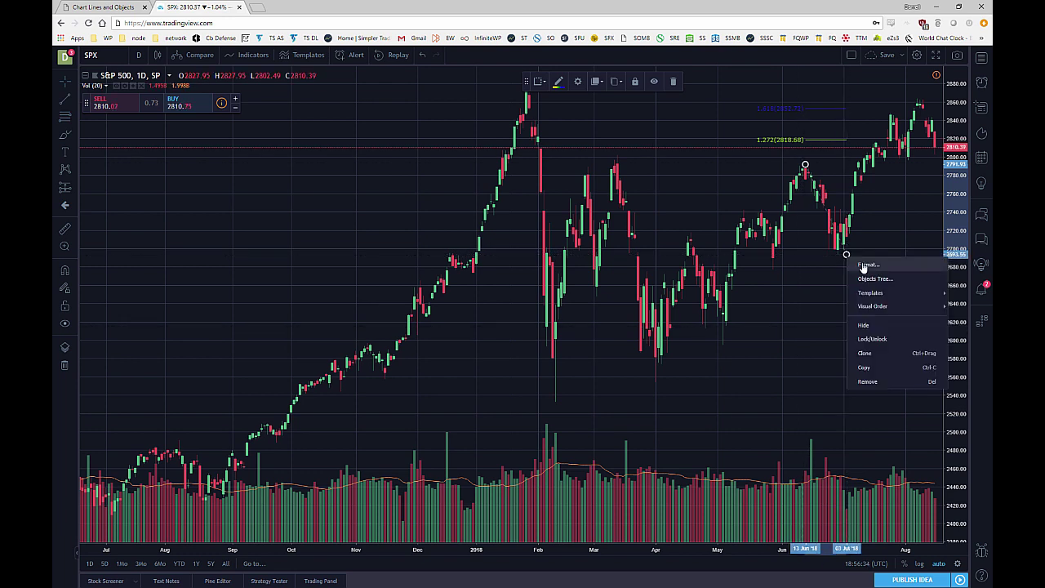
{"action": "mouse_move", "coordinate": [868, 292]}
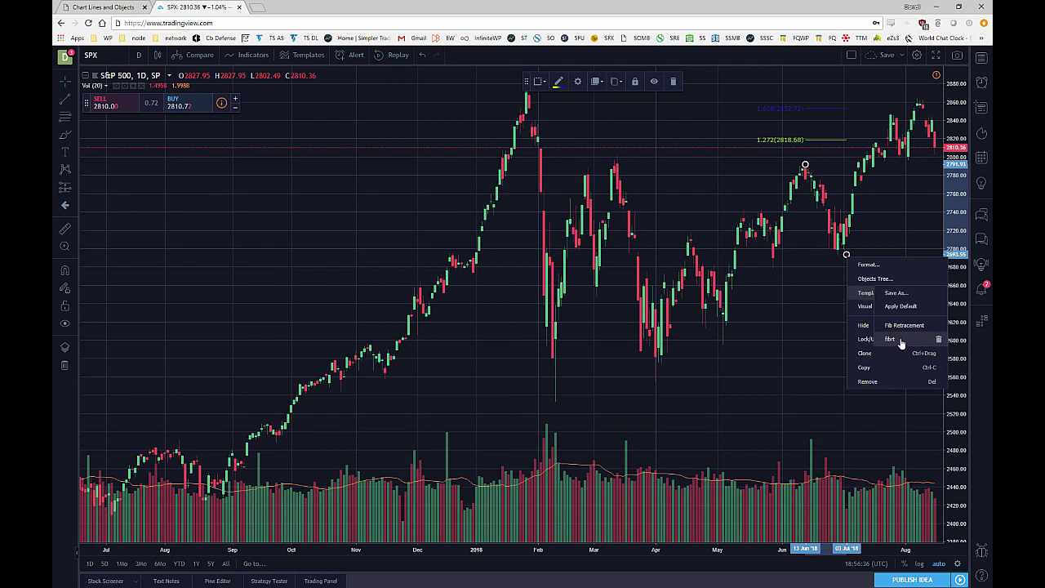
{"action": "left_click", "coordinate": [900, 306]}
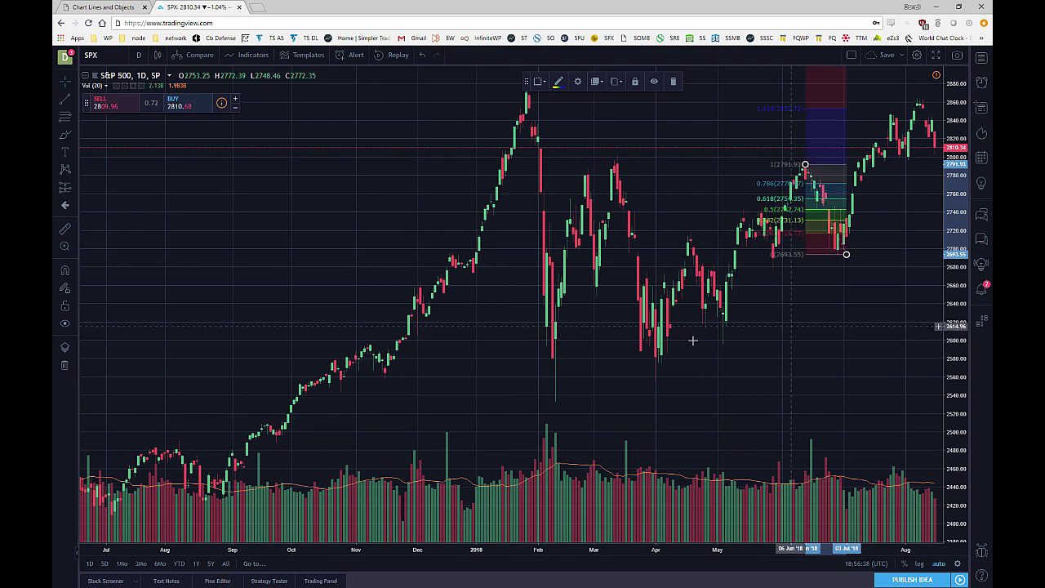
{"action": "left_click_drag", "start_coordinate": [739, 338], "coordinate": [631, 365]}
{"action": "left_click_drag", "start_coordinate": [951, 328], "coordinate": [951, 471]}
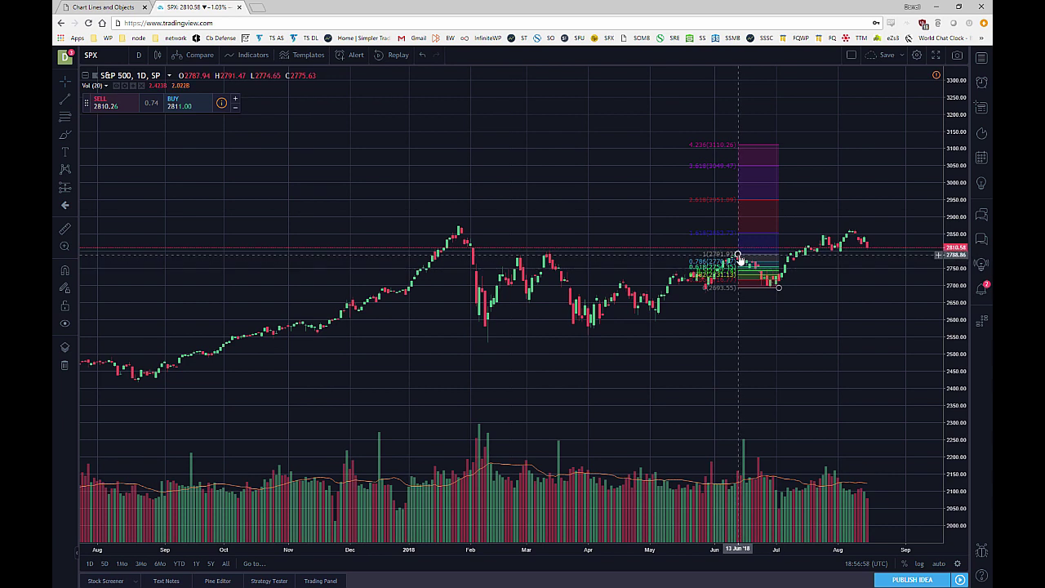
Step: Enable the 1.272 level in the Fib Retracement's format settings
{"action": "right_click", "coordinate": [779, 293]}
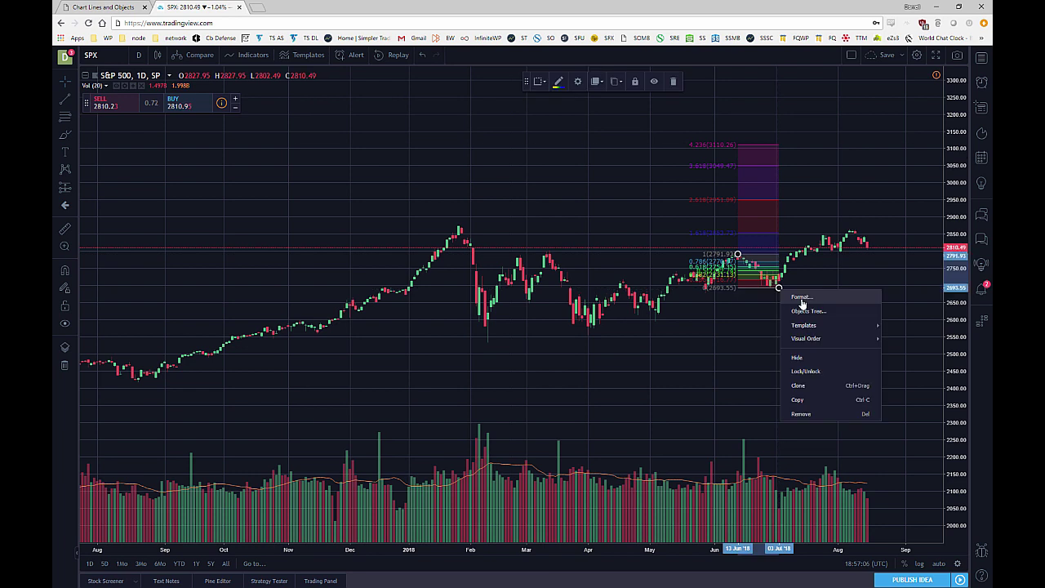
{"action": "left_click", "coordinate": [801, 298]}
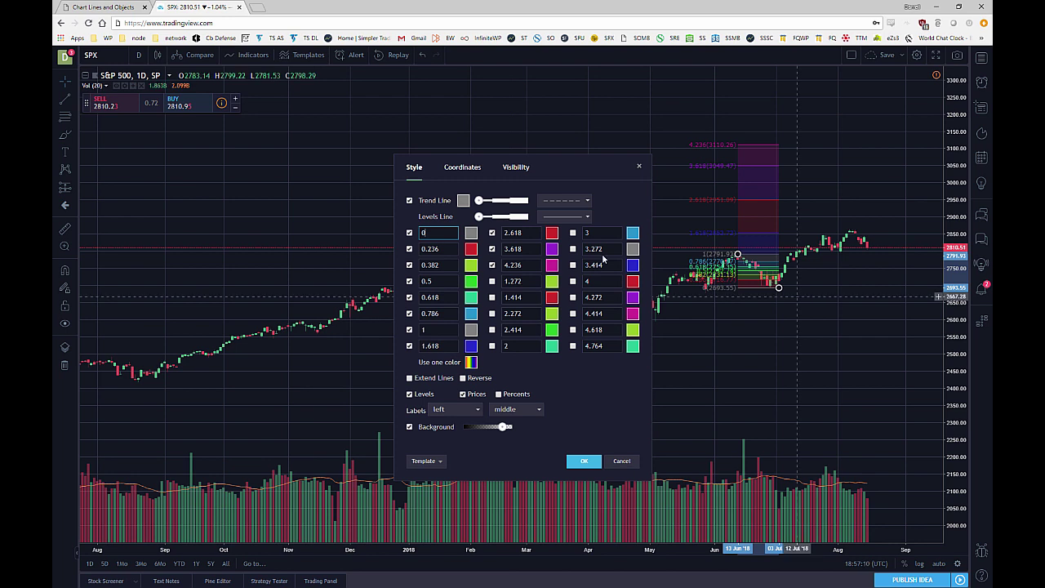
{"action": "left_click_drag", "start_coordinate": [555, 159], "coordinate": [456, 103]}
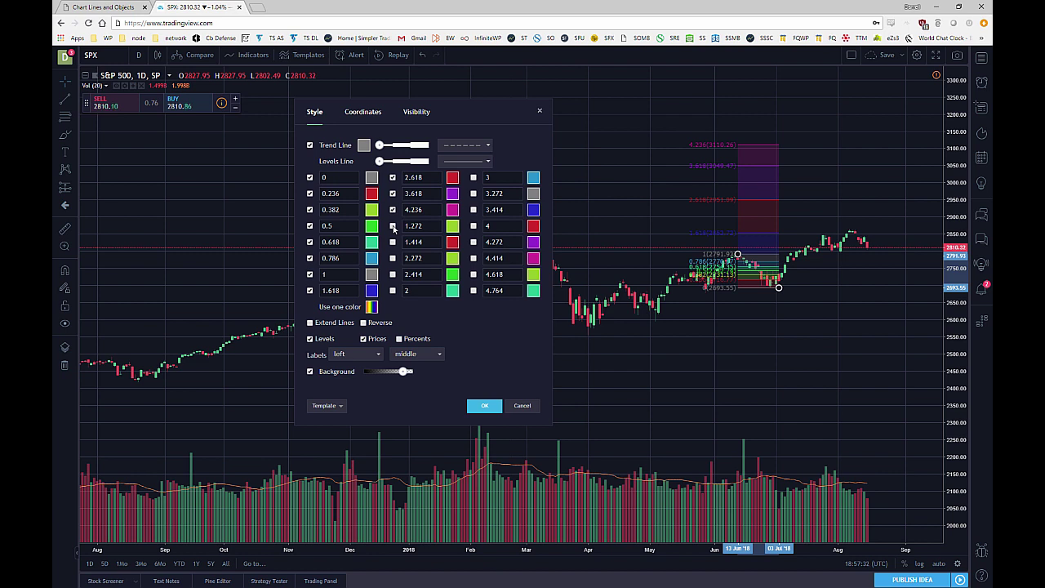
{"action": "left_click", "coordinate": [393, 227]}
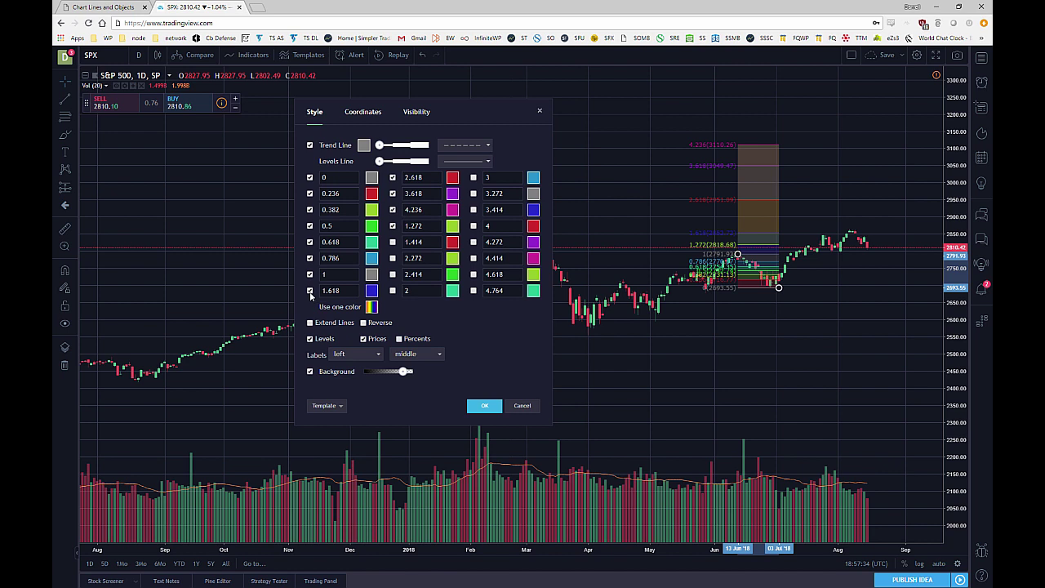
Step: Turn off the retracement's 0, 0.236, 0.382, 0.5, 0.618, 0.786 and 1 levels
{"action": "left_click", "coordinate": [309, 177]}
{"action": "left_click", "coordinate": [310, 194]}
{"action": "left_click", "coordinate": [309, 210]}
{"action": "left_click", "coordinate": [309, 226]}
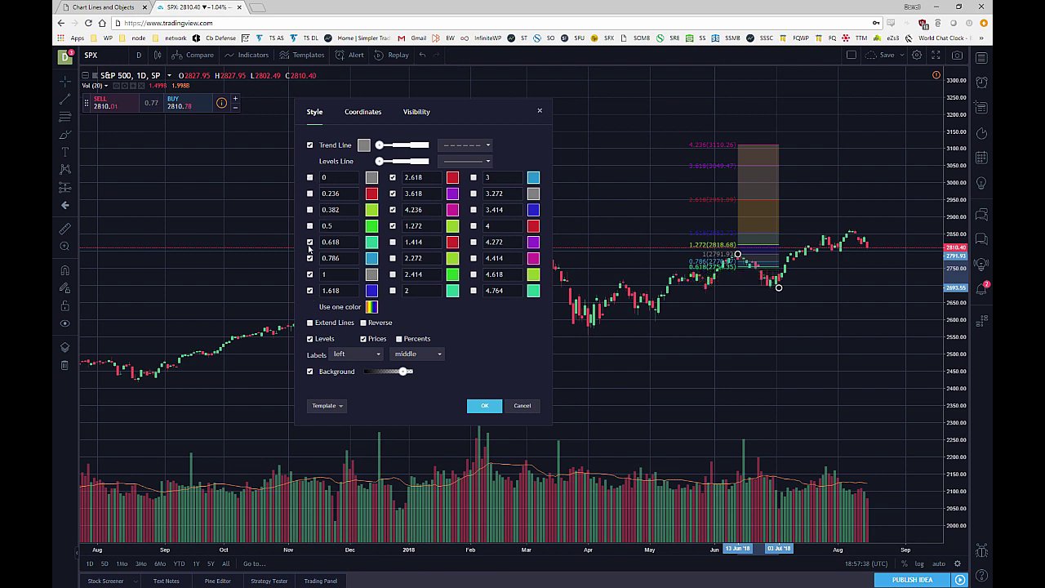
{"action": "left_click", "coordinate": [309, 241]}
{"action": "left_click", "coordinate": [309, 258]}
{"action": "left_click", "coordinate": [309, 274]}
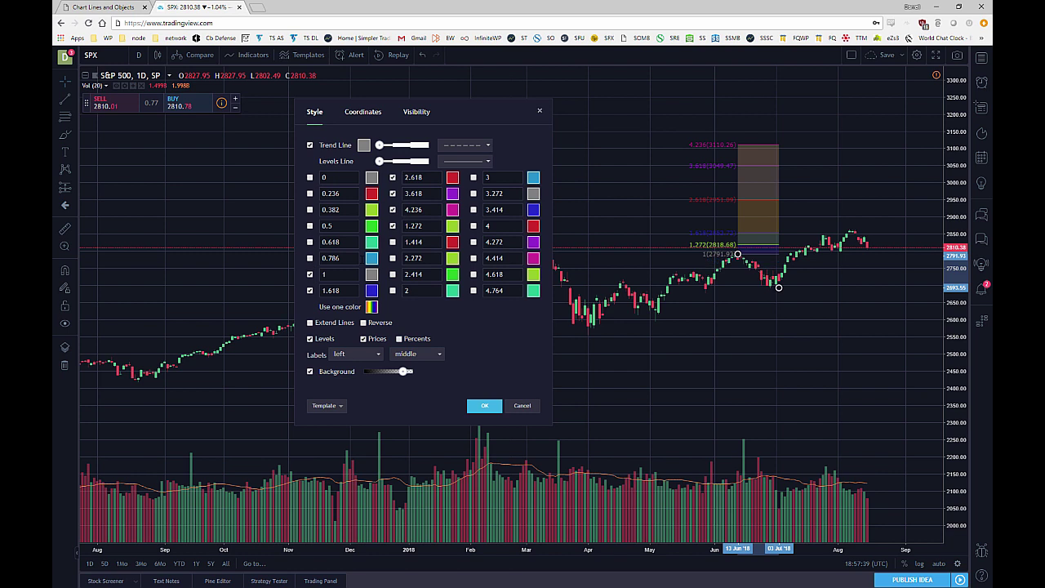
Step: Turn off the retracement's 4.236, 3.618 and 2.618 levels and its background fill
{"action": "left_click", "coordinate": [393, 210]}
{"action": "left_click", "coordinate": [392, 193]}
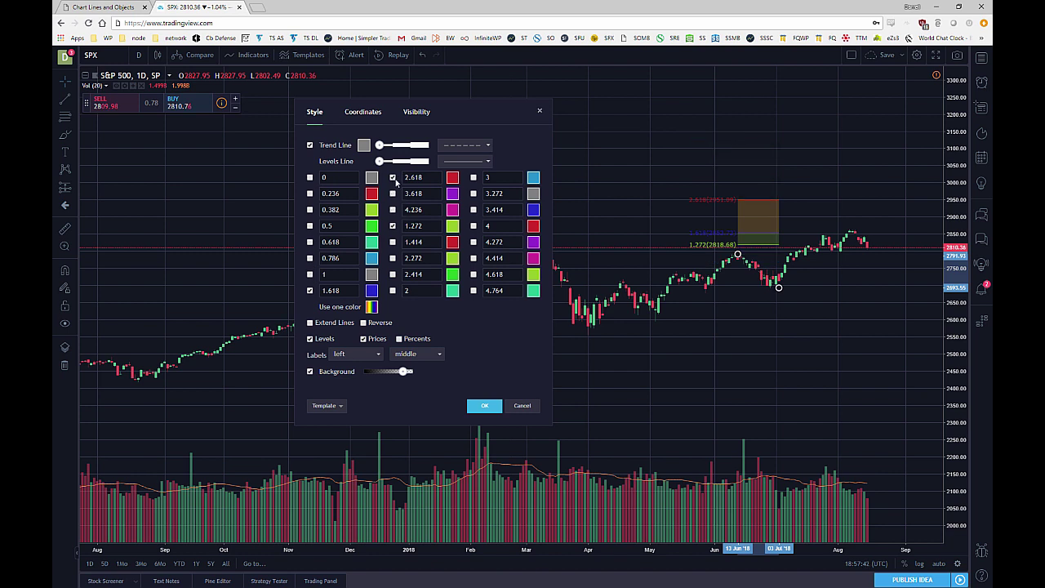
{"action": "left_click", "coordinate": [392, 177]}
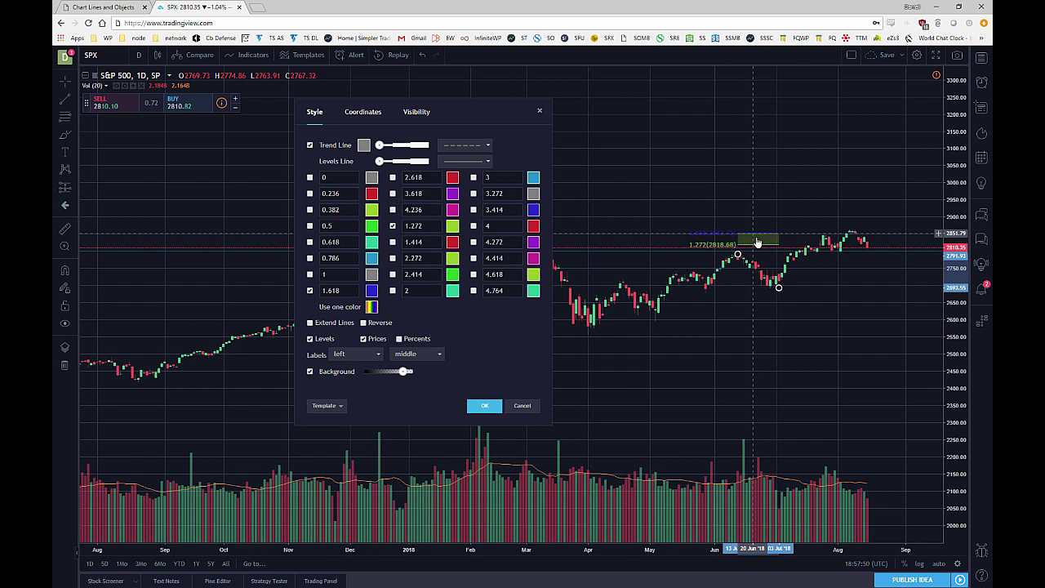
{"action": "left_click", "coordinate": [310, 371]}
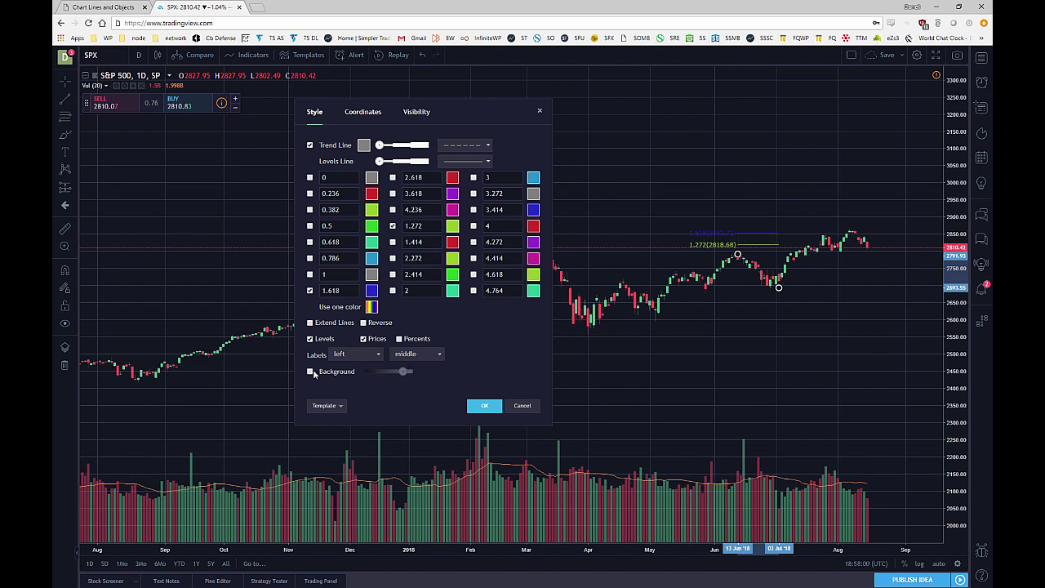
{"action": "left_click", "coordinate": [339, 406]}
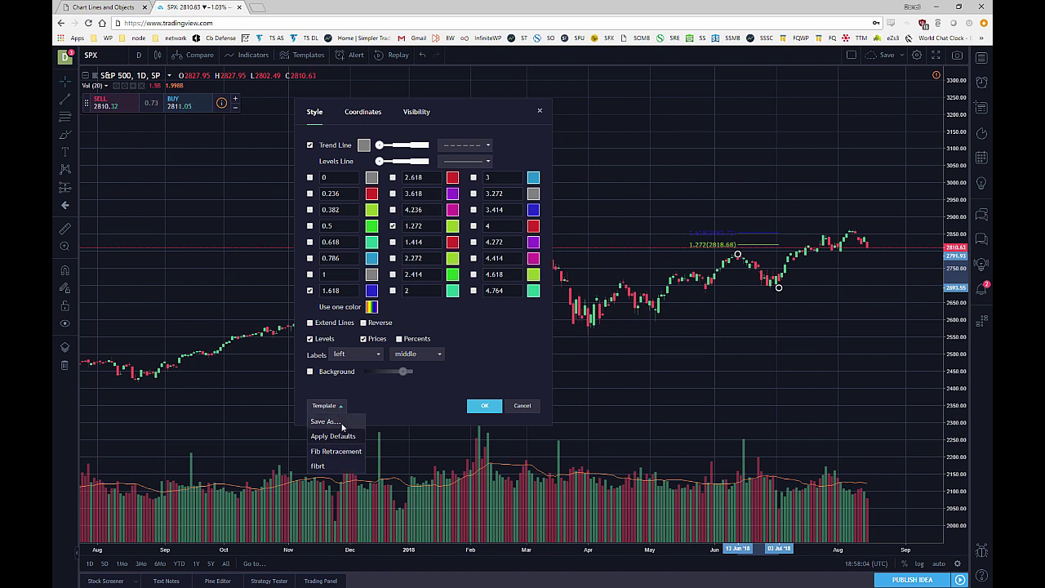
{"action": "left_click", "coordinate": [342, 425]}
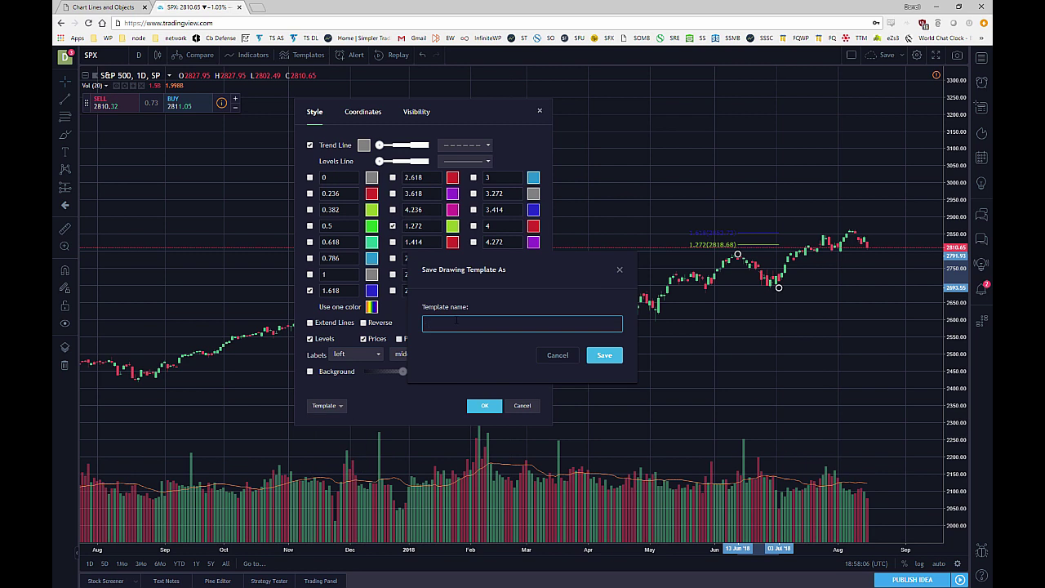
{"action": "left_click", "coordinate": [556, 355]}
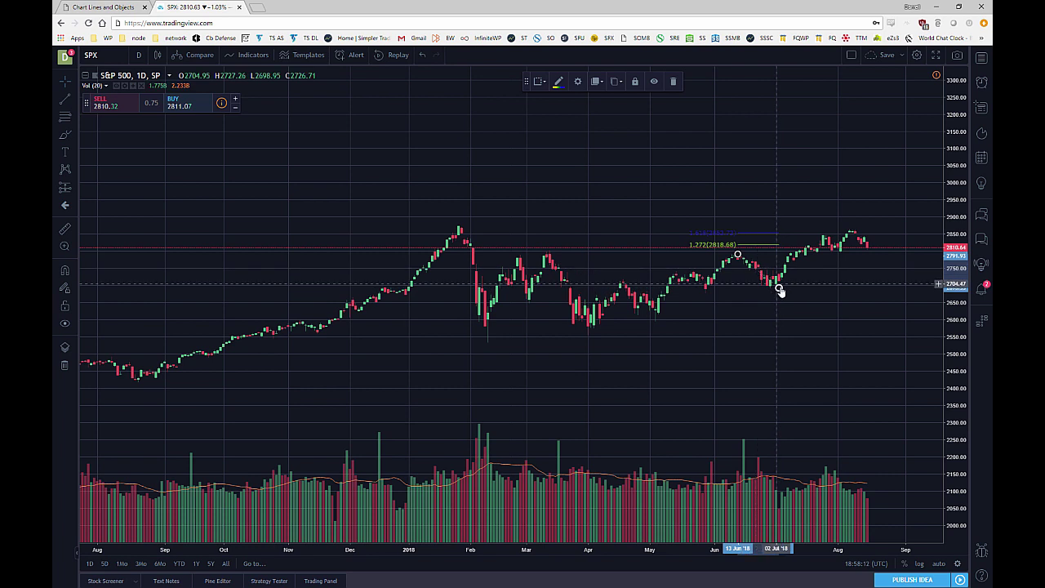
Step: Remove the June–July Fib Retracement and draw a new one from 29 January 2018 at about 2885 to 21 February 2018 at about 2536
{"action": "right_click", "coordinate": [777, 289]}
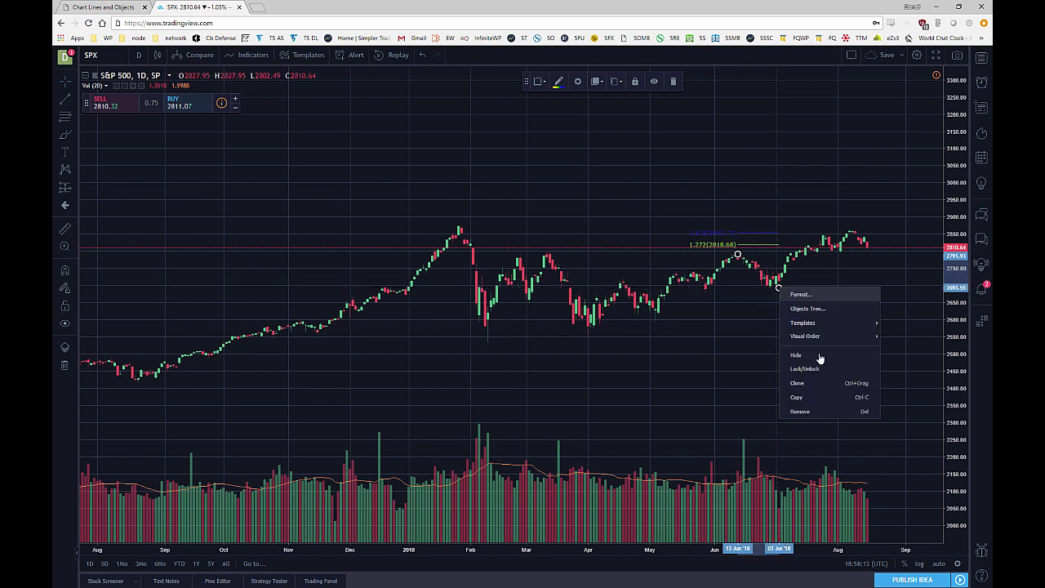
{"action": "left_click", "coordinate": [805, 412]}
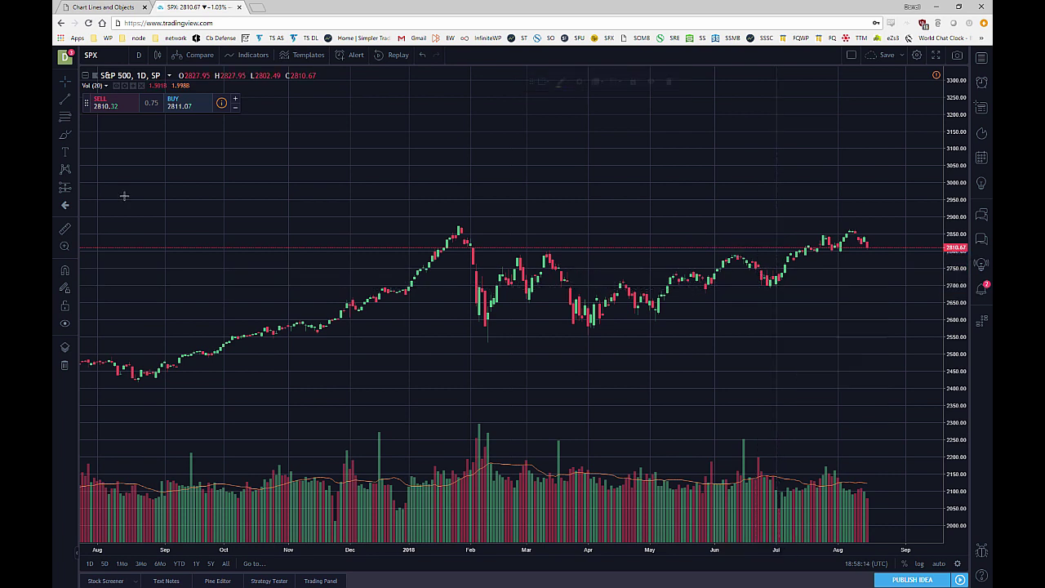
{"action": "left_click", "coordinate": [72, 119]}
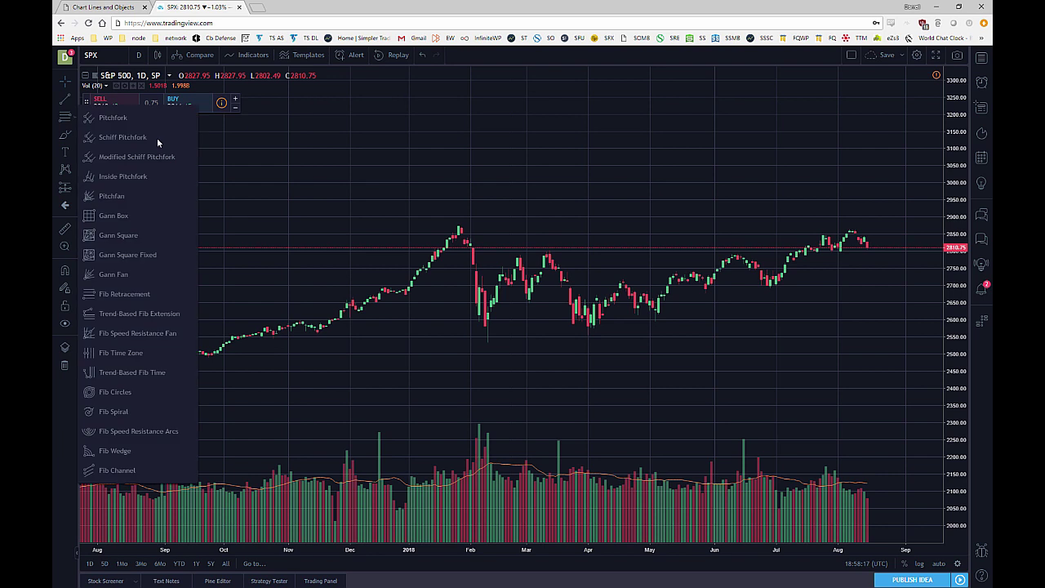
{"action": "left_click", "coordinate": [140, 298]}
{"action": "left_click", "coordinate": [460, 222]}
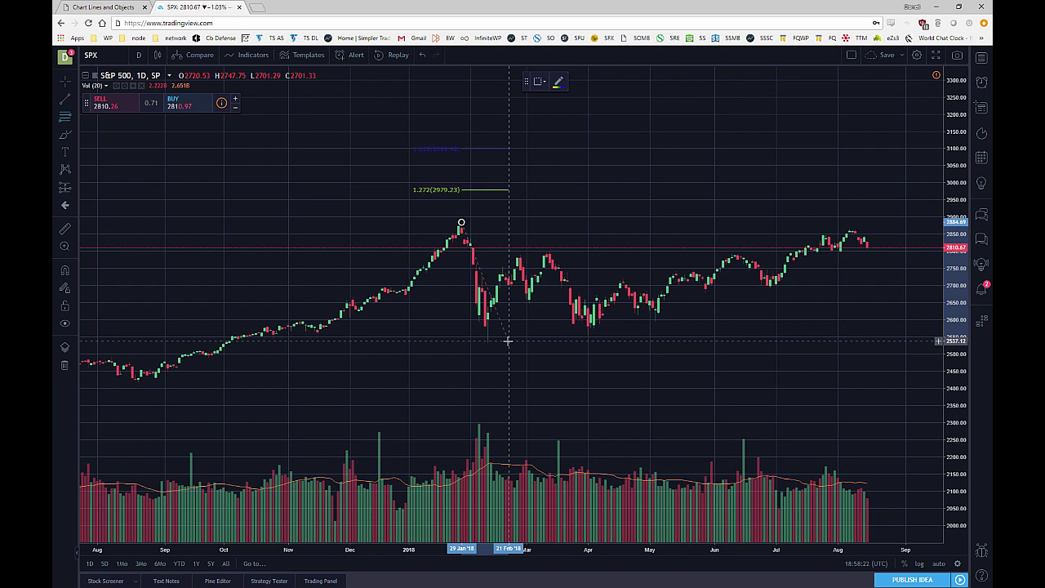
{"action": "left_click", "coordinate": [508, 341]}
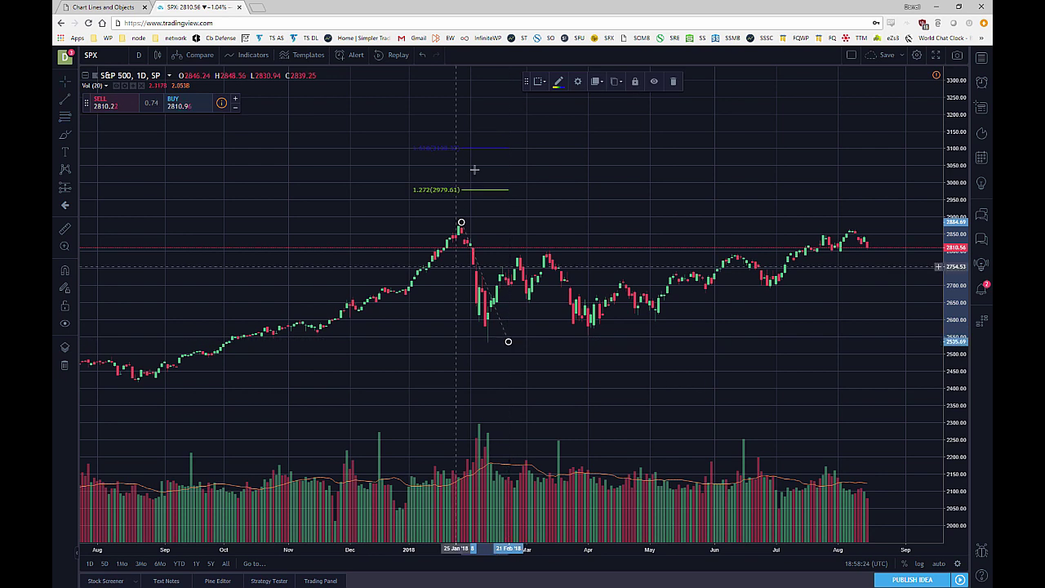
Step: Turn on Extend Lines for the January–February Fib Retracement and apply the format change
{"action": "right_click", "coordinate": [463, 225]}
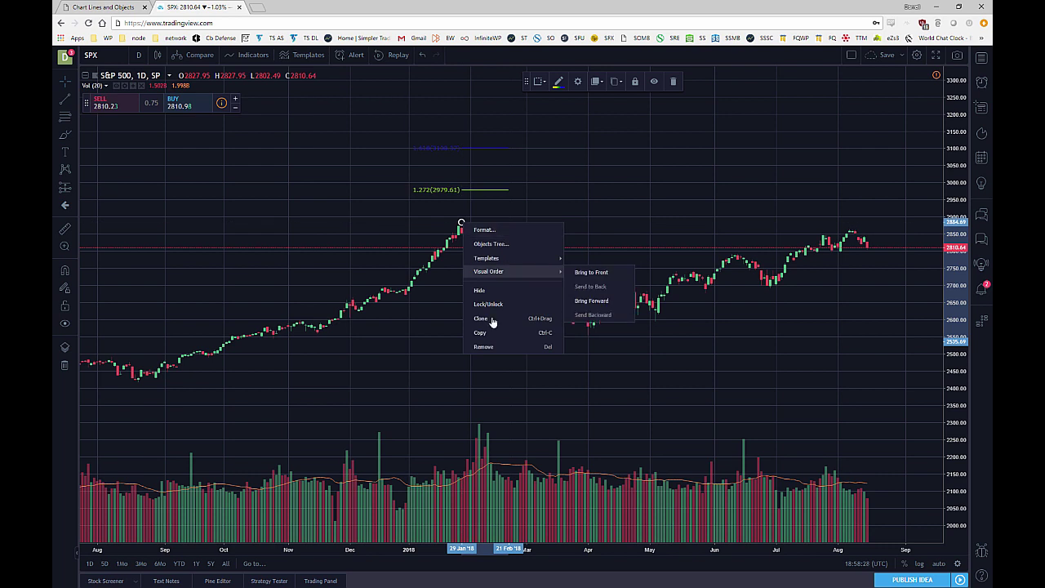
{"action": "left_click", "coordinate": [491, 233]}
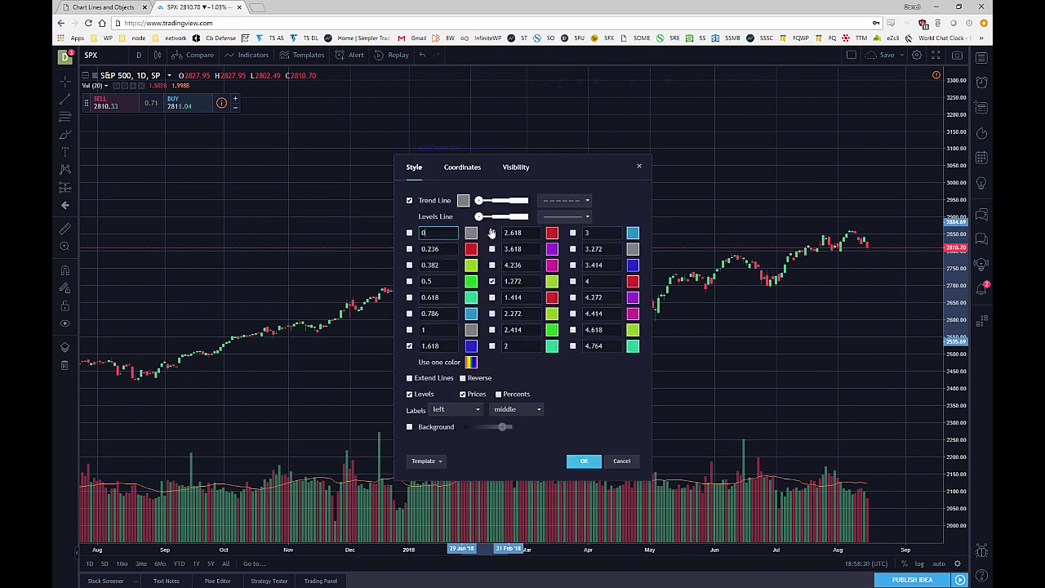
{"action": "left_click", "coordinate": [410, 378]}
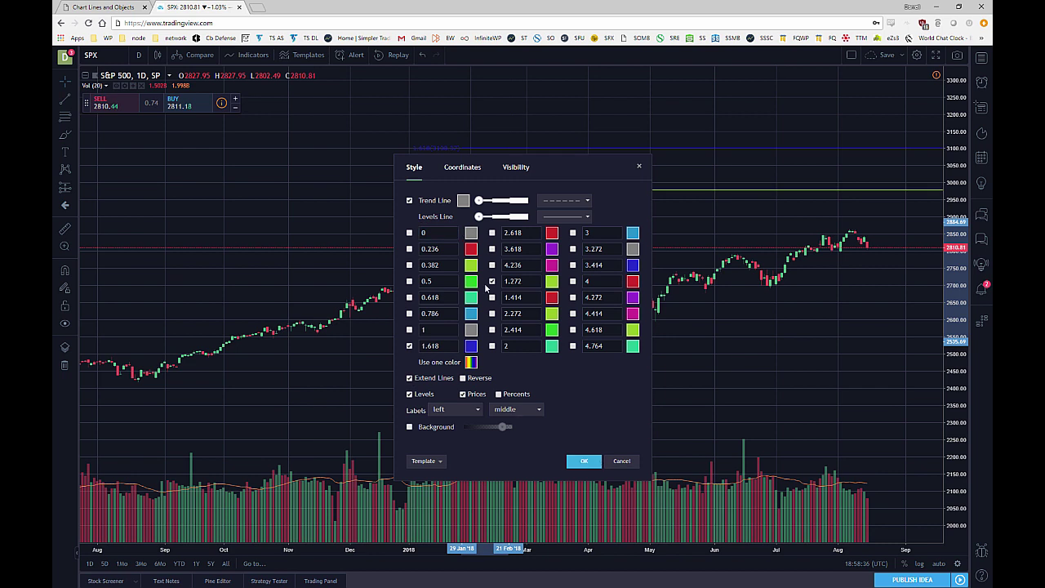
{"action": "left_click", "coordinate": [584, 460]}
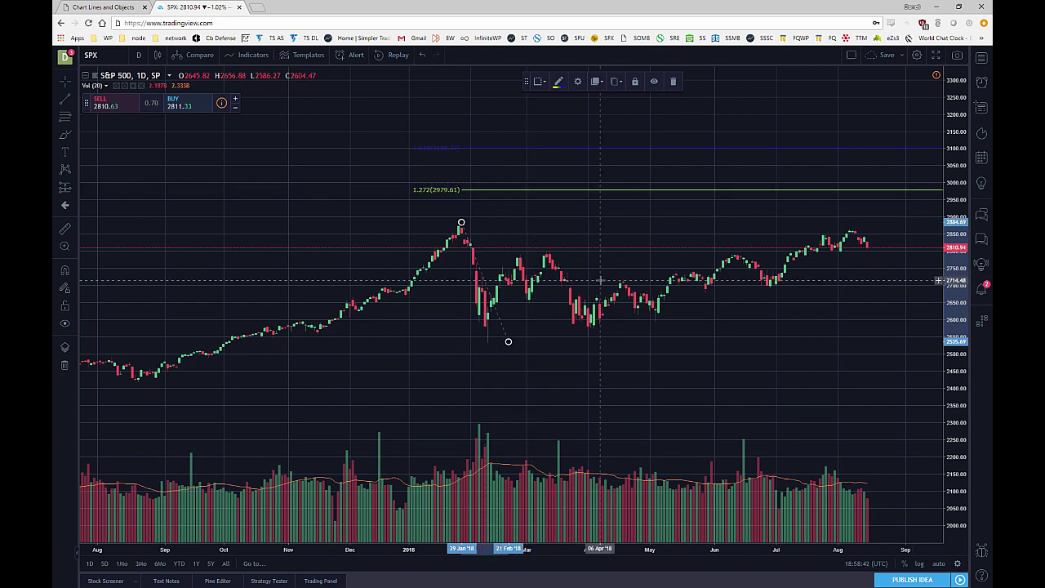
Step: Remove the January–February Fib Retracement from the S&P 500 chart
{"action": "right_click", "coordinate": [462, 226]}
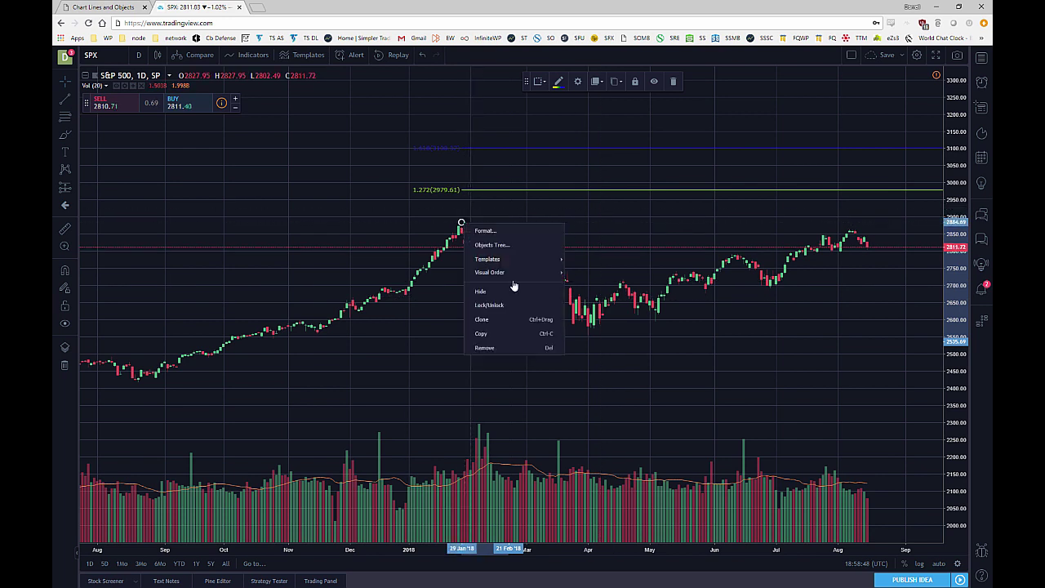
{"action": "key", "text": "Delete"}
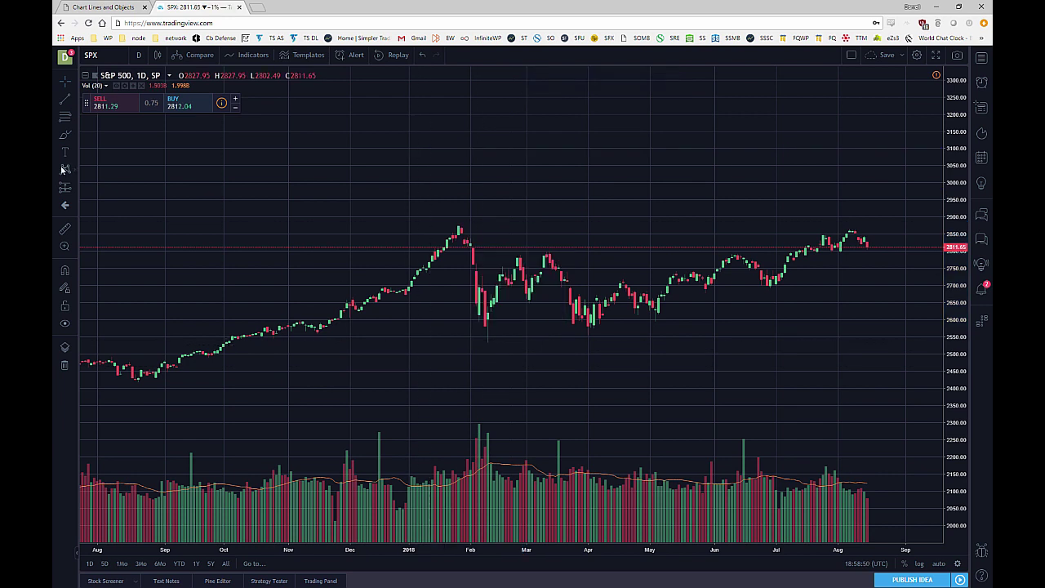
Step: Draw a Trend-Based Fib Extension from 17 April 2018 at about 2723 to 3 May at about 2591 and 8 August at about 2865
{"action": "left_click", "coordinate": [72, 118]}
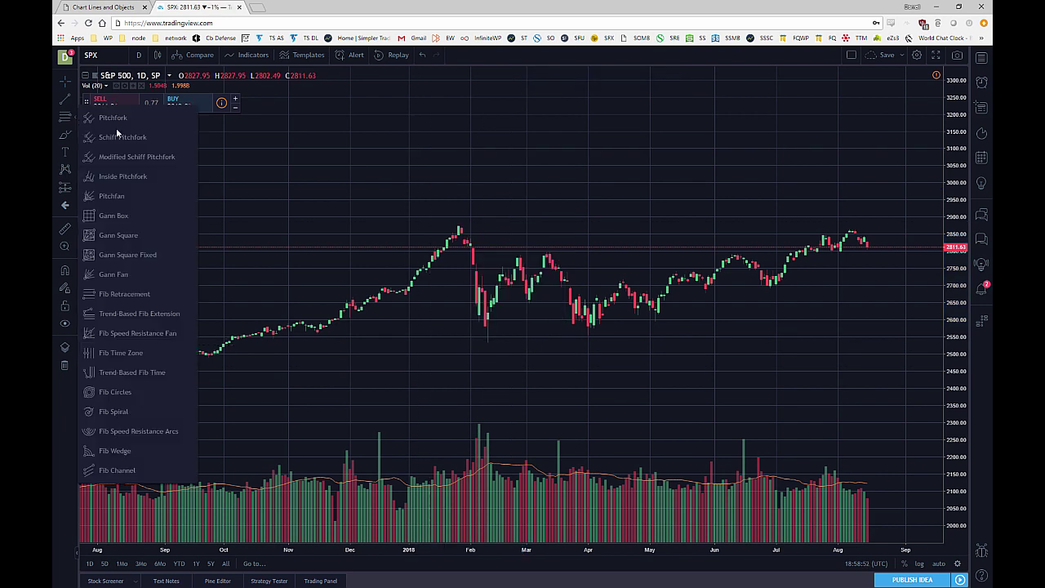
{"action": "left_click", "coordinate": [142, 315]}
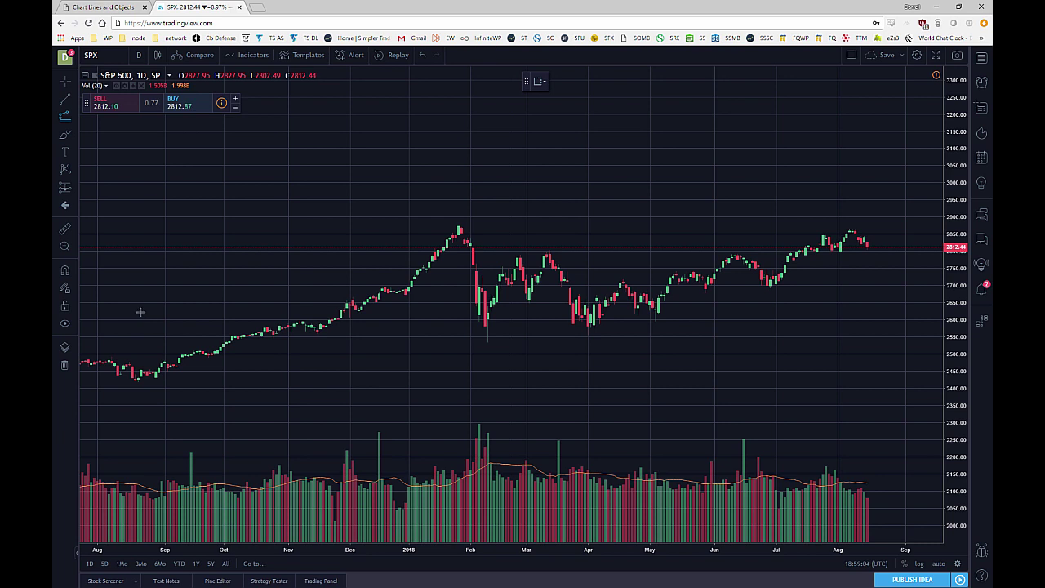
{"action": "left_click", "coordinate": [621, 277]}
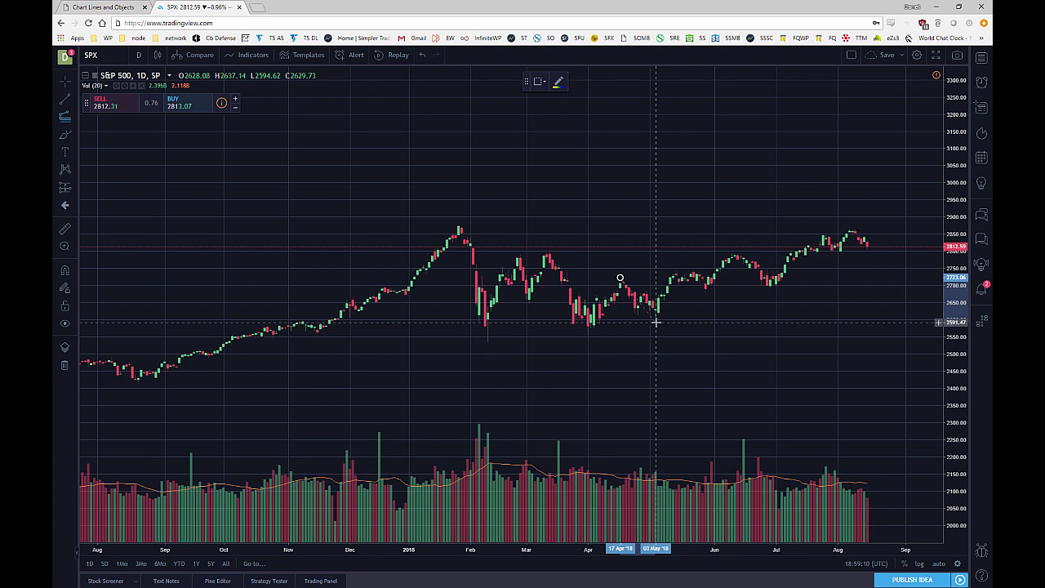
{"action": "left_click", "coordinate": [656, 322]}
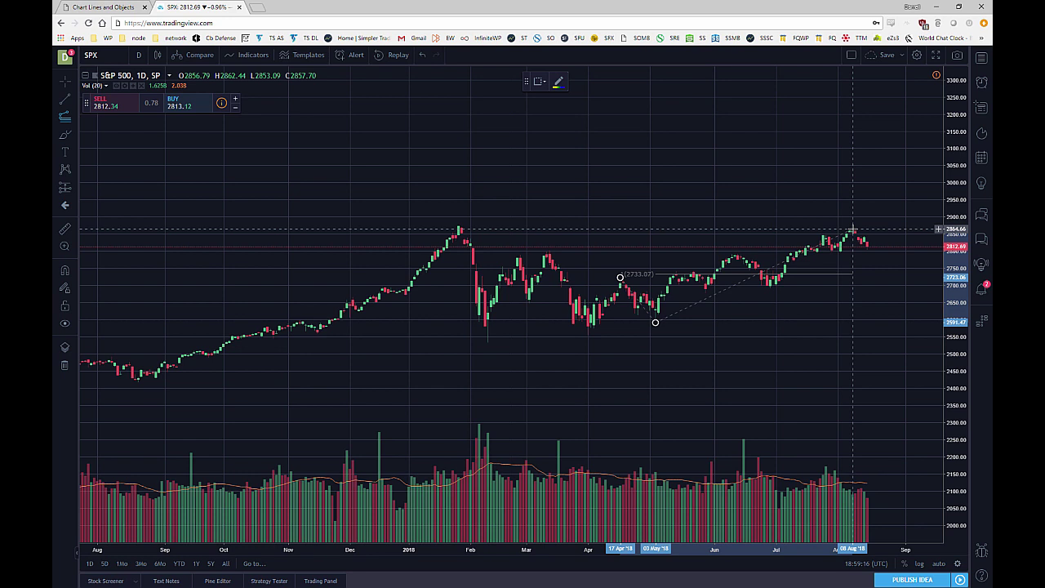
{"action": "left_click", "coordinate": [852, 229]}
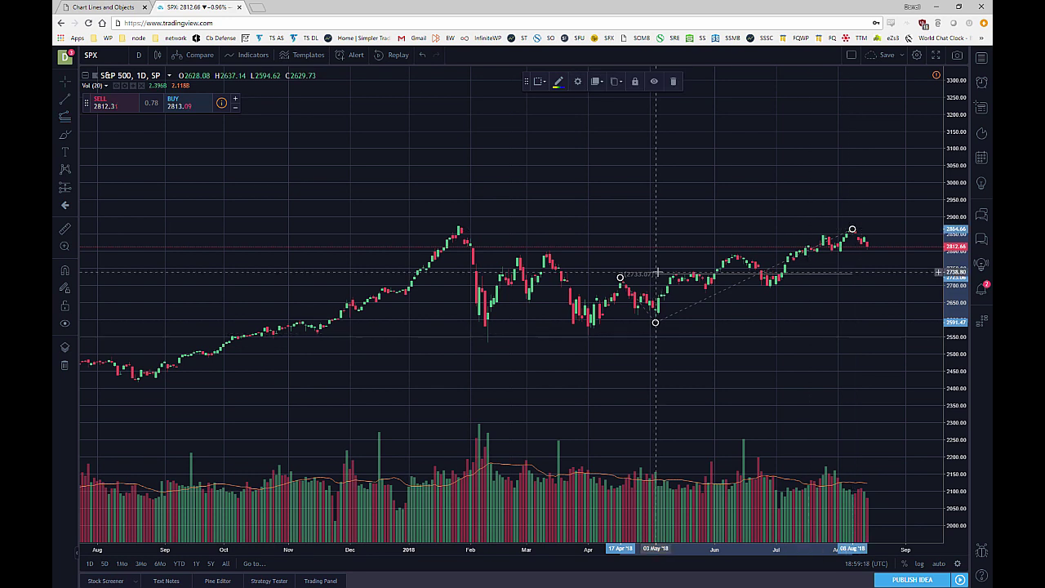
{"action": "right_click", "coordinate": [660, 279]}
{"action": "left_click", "coordinate": [678, 283]}
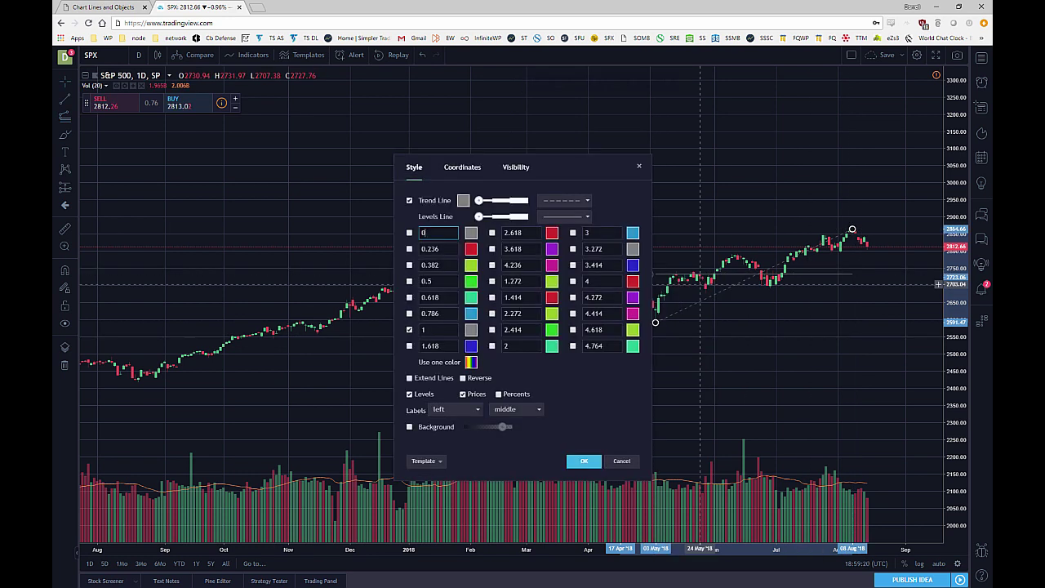
{"action": "left_click", "coordinate": [621, 461]}
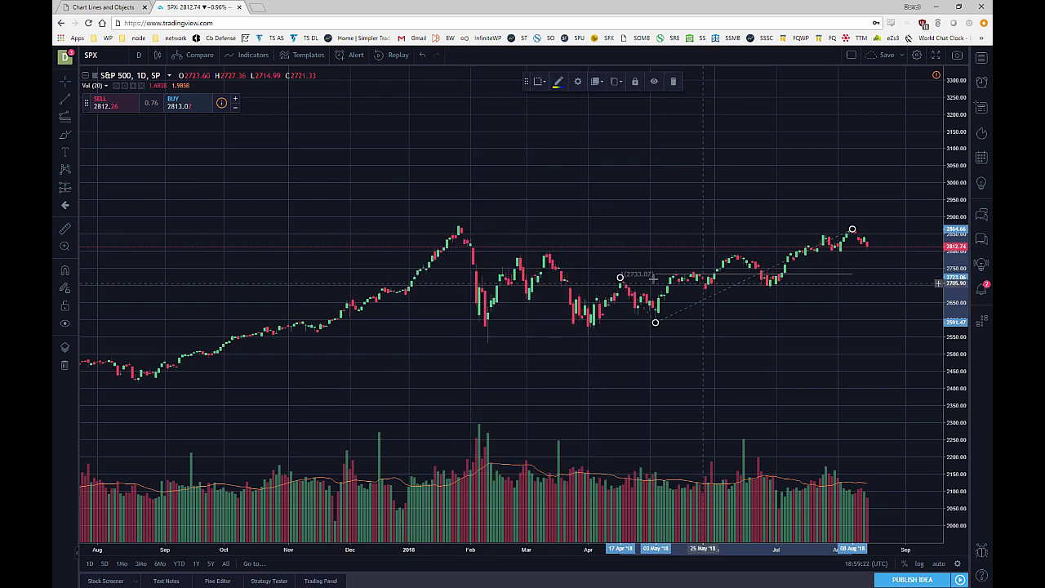
Step: Apply the default template to the April–August Trend-Based Fib Extension
{"action": "right_click", "coordinate": [655, 323]}
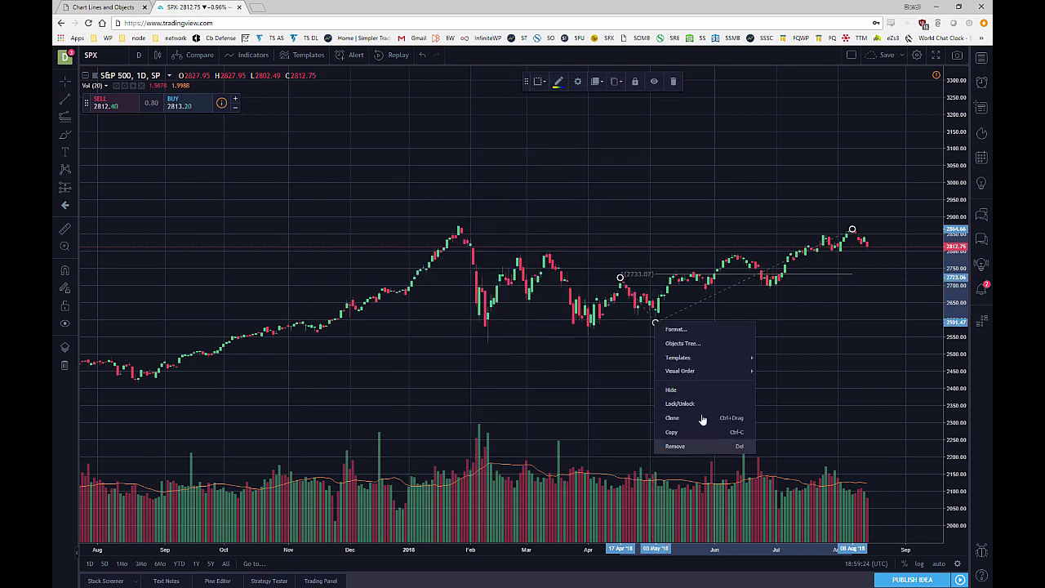
{"action": "mouse_move", "coordinate": [694, 359]}
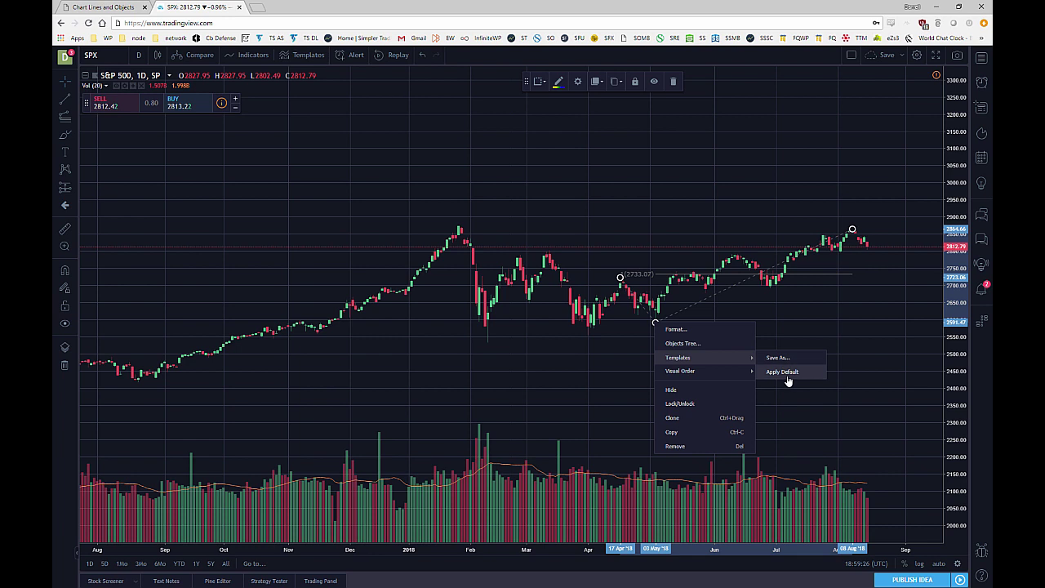
{"action": "left_click", "coordinate": [786, 372]}
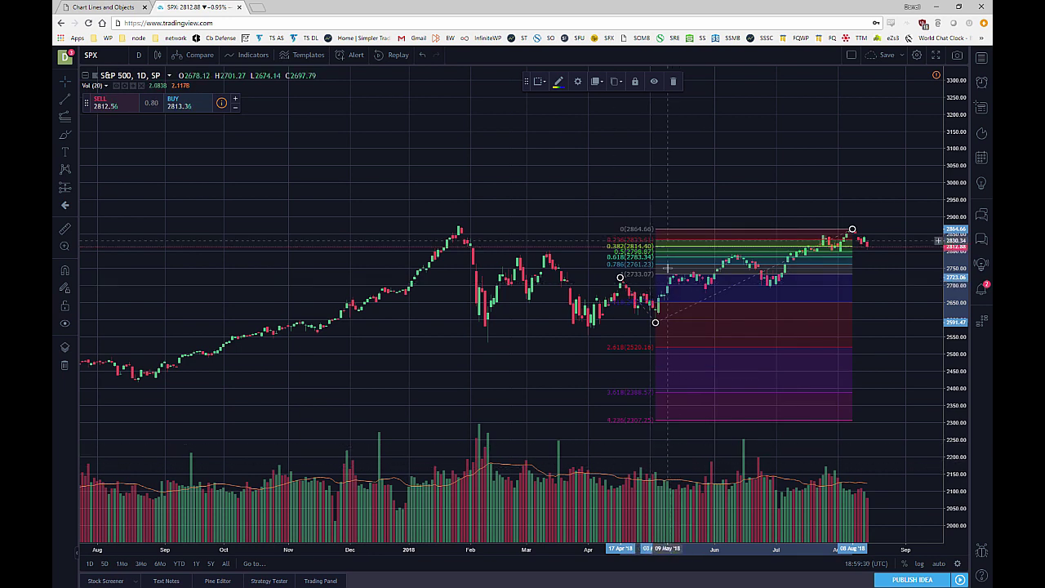
Step: Open the April–August extension's format settings and turn off its 4.236, 3.618 and 2.618 levels
{"action": "right_click", "coordinate": [655, 326]}
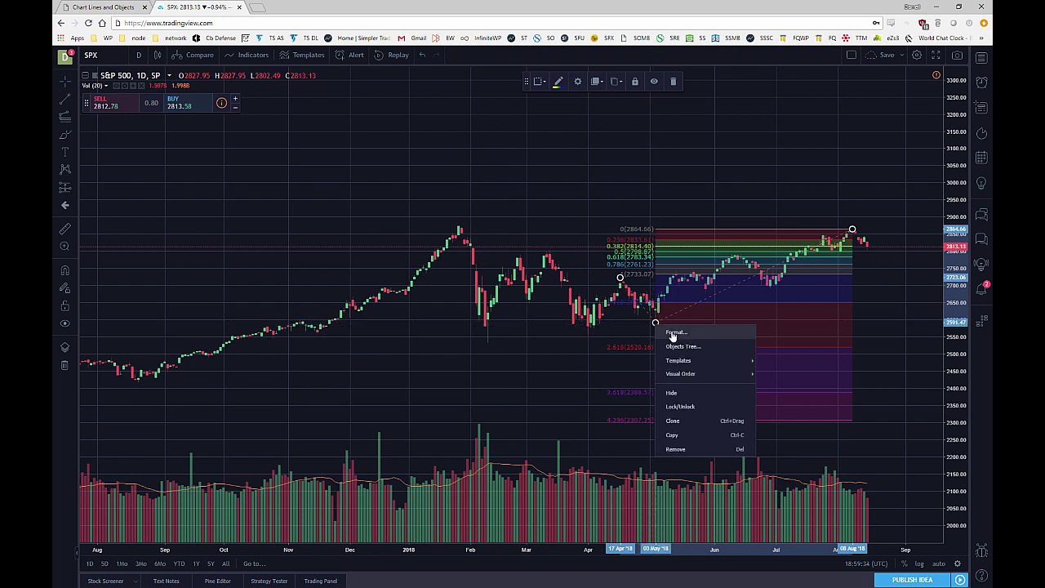
{"action": "left_click", "coordinate": [672, 333]}
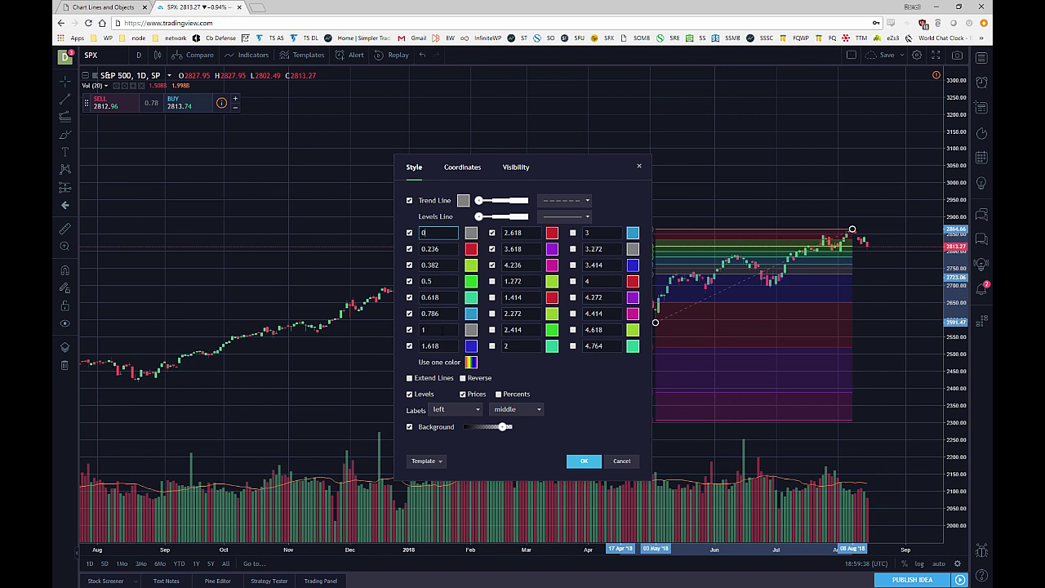
{"action": "left_click", "coordinate": [424, 330]}
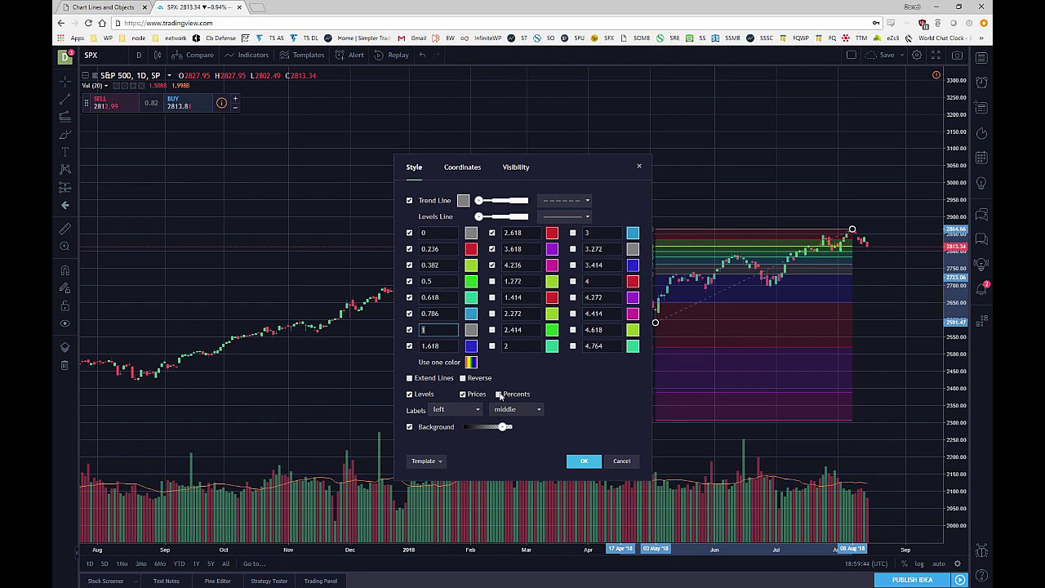
{"action": "left_click", "coordinate": [492, 265]}
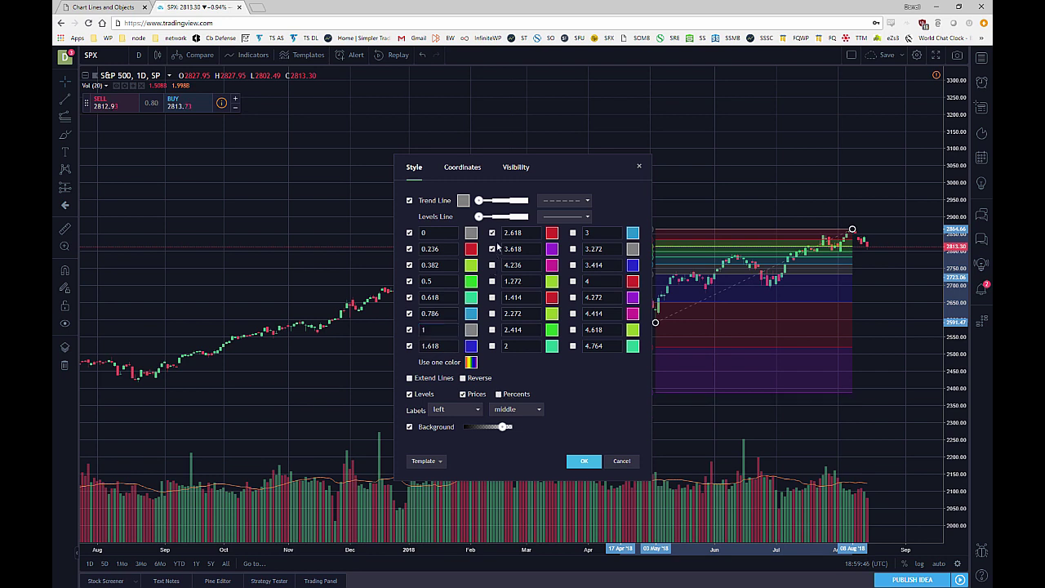
{"action": "left_click", "coordinate": [494, 234]}
{"action": "left_click", "coordinate": [494, 233]}
{"action": "left_click", "coordinate": [493, 233]}
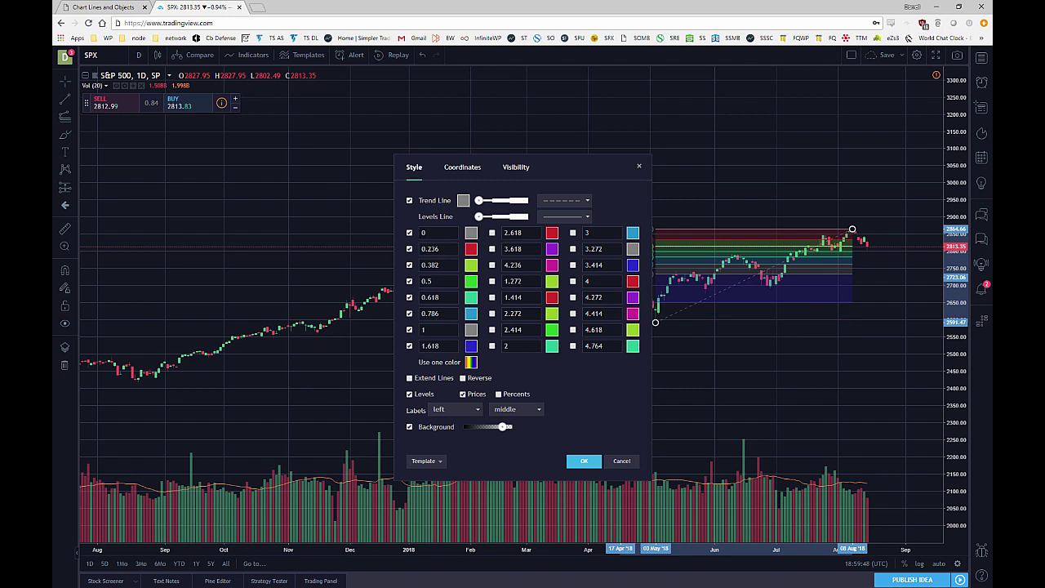
Step: Turn off the extension's 0, 0.236, 0.382, 0.5, 0.618, 0.786 and 1.618 levels and its background, and turn on Extend Lines
{"action": "left_click", "coordinate": [410, 232]}
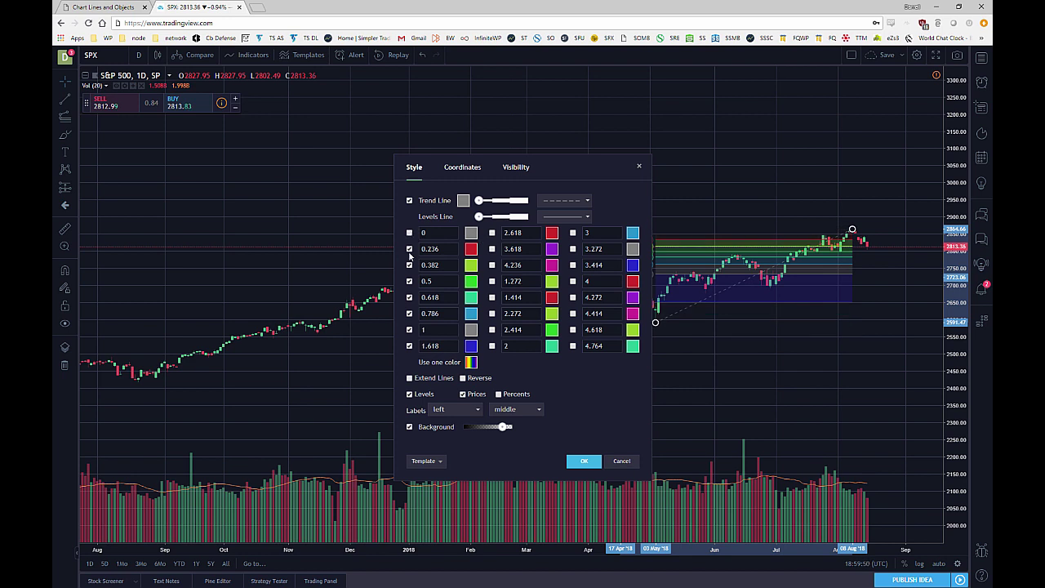
{"action": "left_click", "coordinate": [410, 249]}
{"action": "left_click", "coordinate": [410, 265]}
{"action": "left_click", "coordinate": [410, 281]}
{"action": "left_click", "coordinate": [410, 297]}
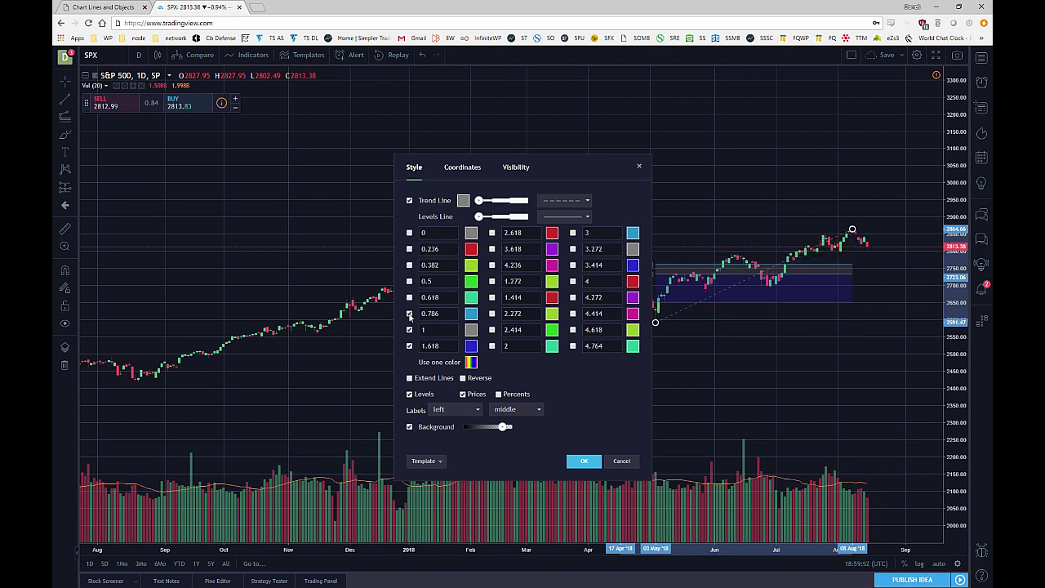
{"action": "left_click", "coordinate": [409, 314]}
{"action": "left_click", "coordinate": [410, 346]}
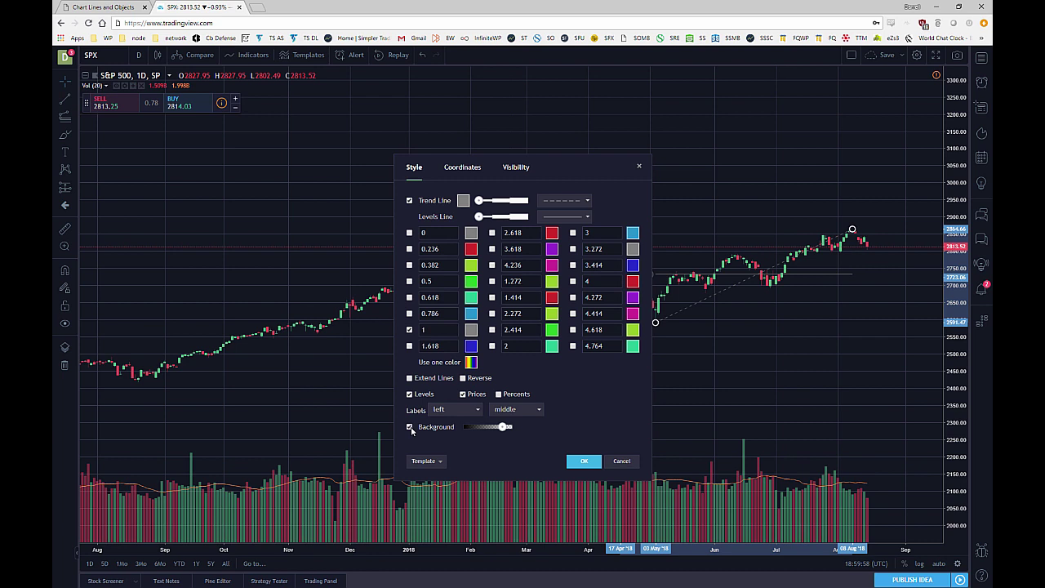
{"action": "left_click", "coordinate": [410, 427]}
{"action": "left_click", "coordinate": [410, 378]}
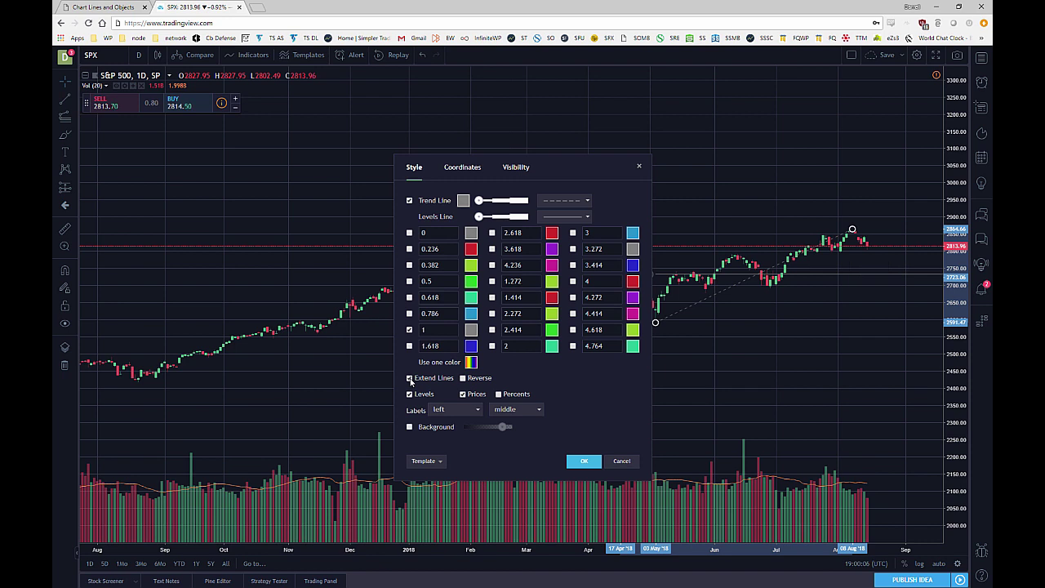
Step: Save the extension's settings as a drawing template named "Fib Extensions (symmetry)"
{"action": "left_click", "coordinate": [431, 462]}
{"action": "left_click", "coordinate": [425, 477]}
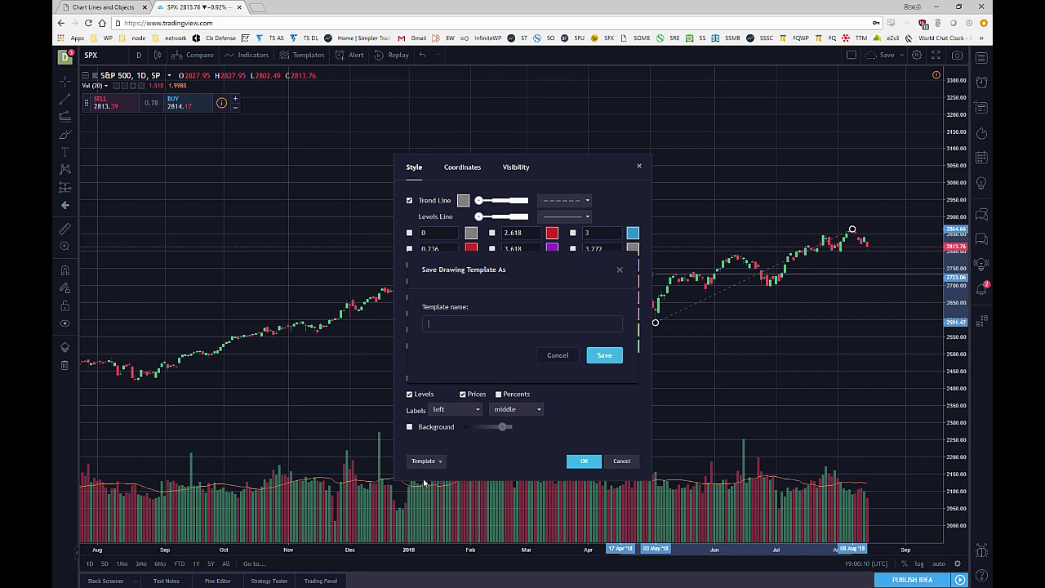
{"action": "type", "text": "F"}
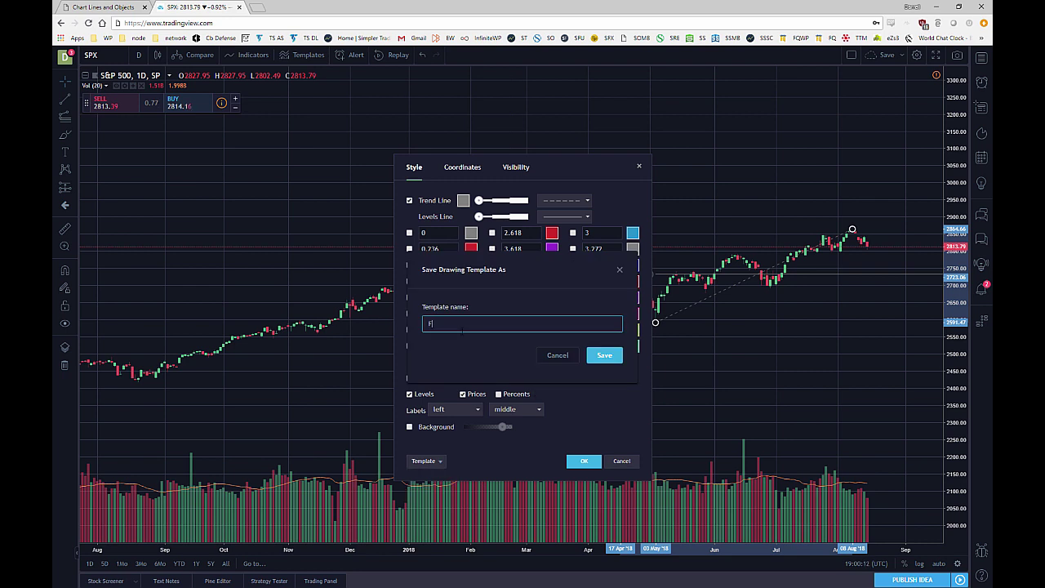
{"action": "type", "text": "ib Extensions (symmetry)"}
{"action": "left_click", "coordinate": [605, 356]}
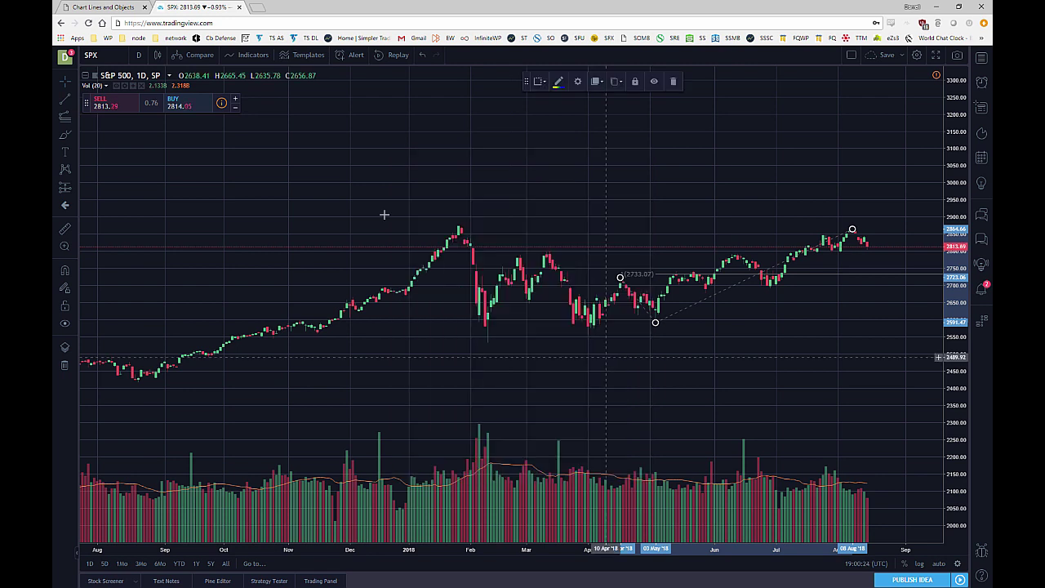
Step: Draw another Trend-Based Fib Extension from 26 January 2018 at about 2880 to 12 February at about 2530 and 8 August at about 2863
{"action": "left_click", "coordinate": [486, 278]}
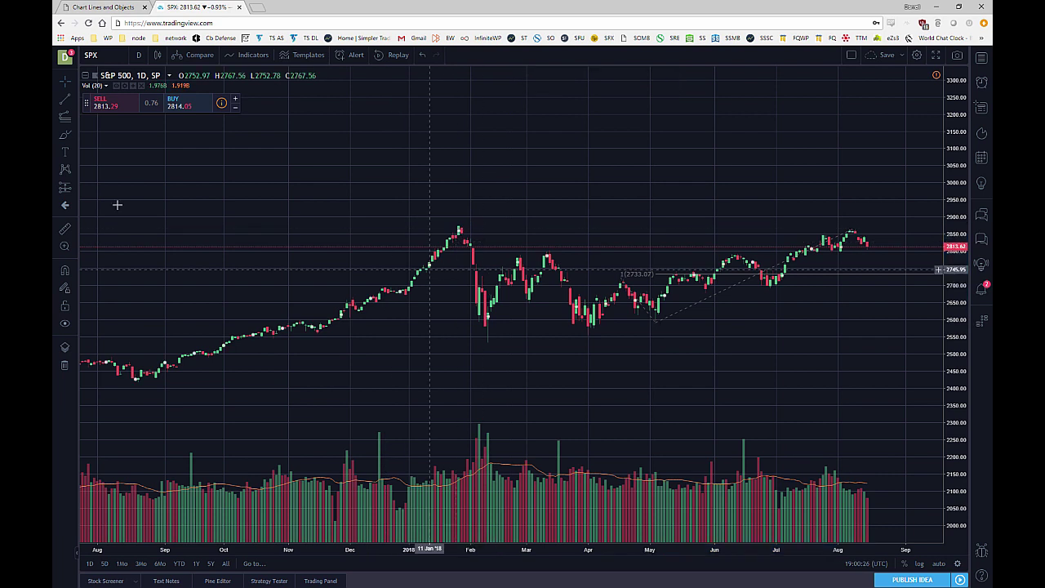
{"action": "left_click", "coordinate": [65, 116]}
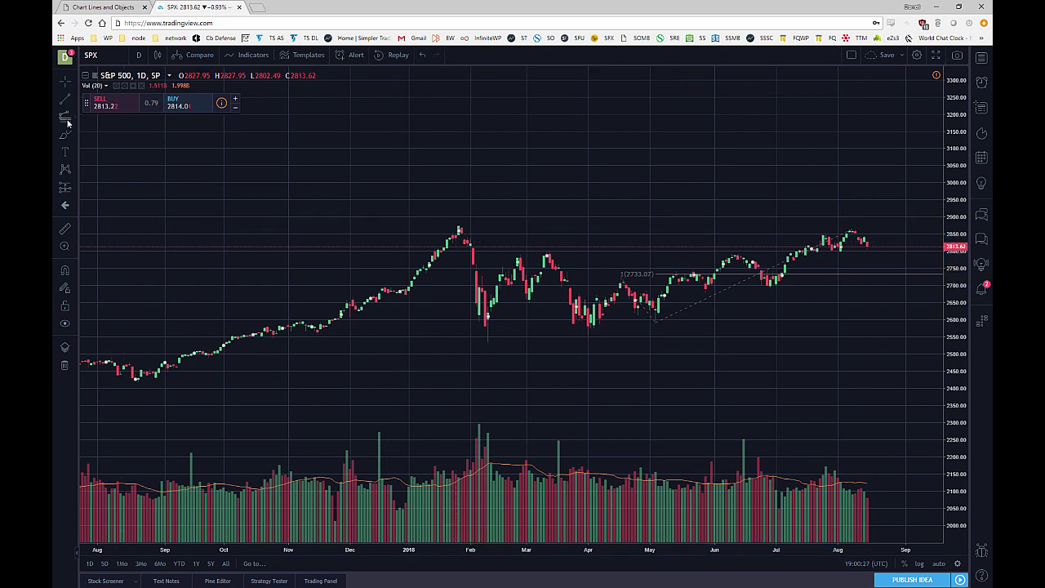
{"action": "left_click", "coordinate": [458, 224]}
{"action": "left_click", "coordinate": [490, 343]}
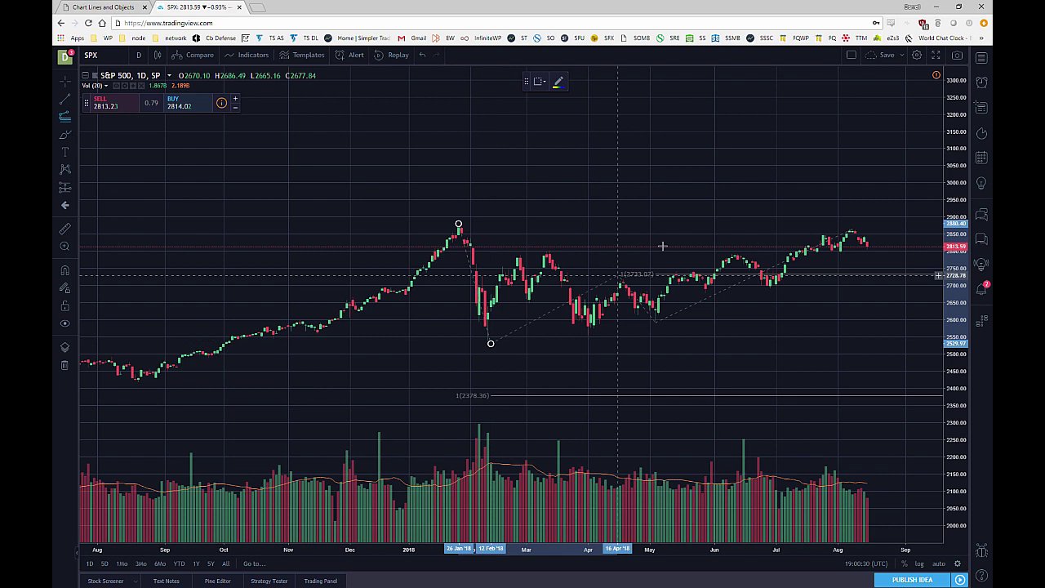
{"action": "left_click", "coordinate": [852, 230]}
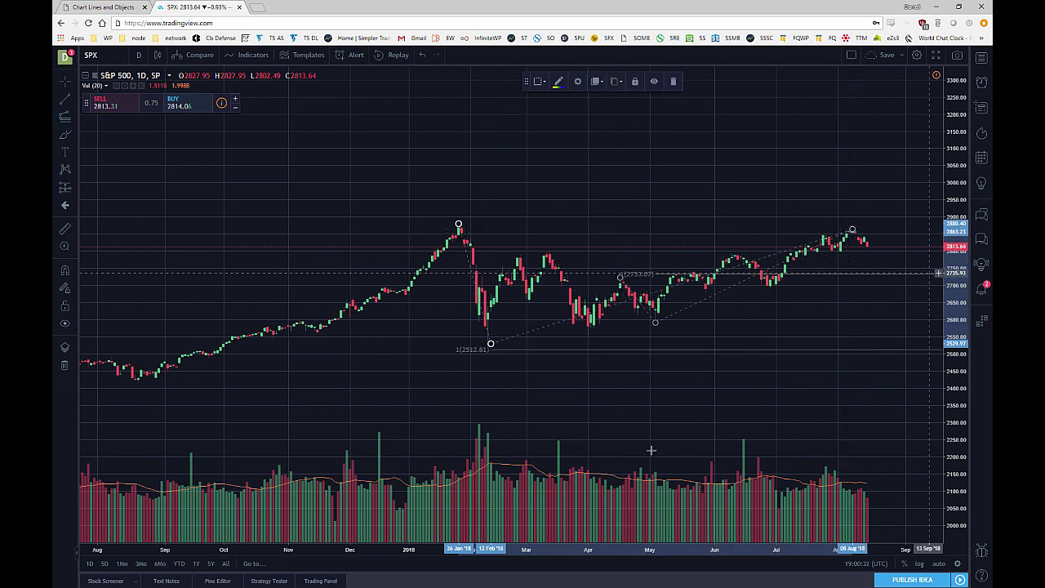